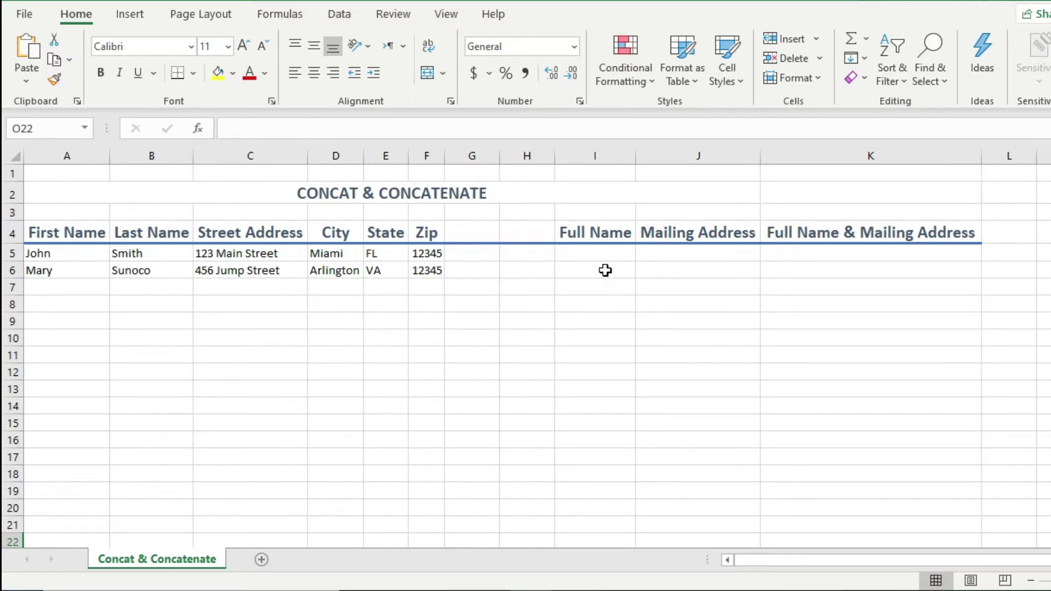
Step: Enter =CONCAT(A5,B5) in I5 to join the first and last name as JohnSmith
{"action": "left_click", "coordinate": [589, 256]}
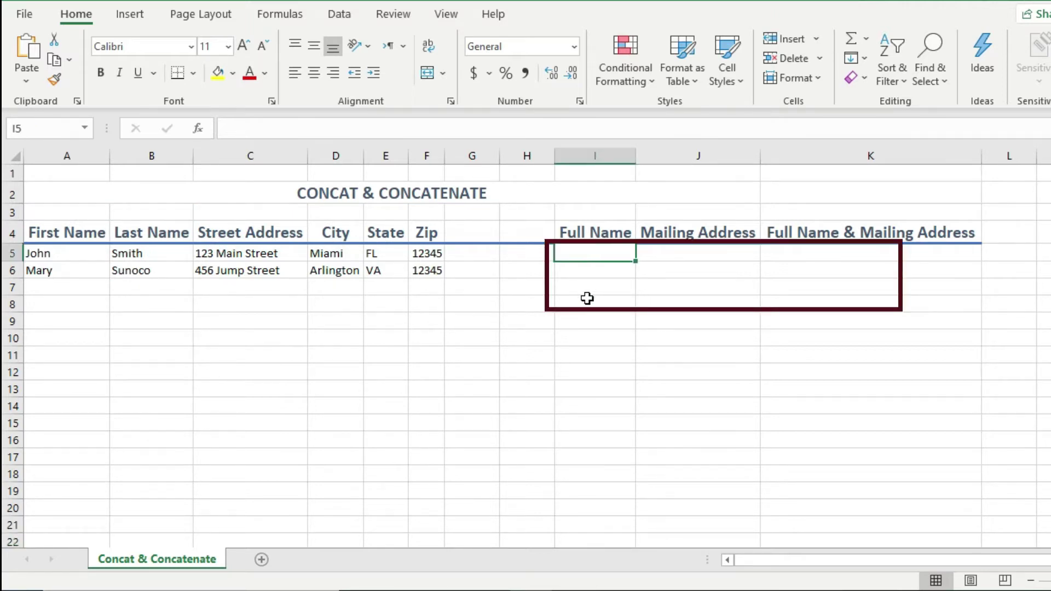
{"action": "type", "text": "= "}
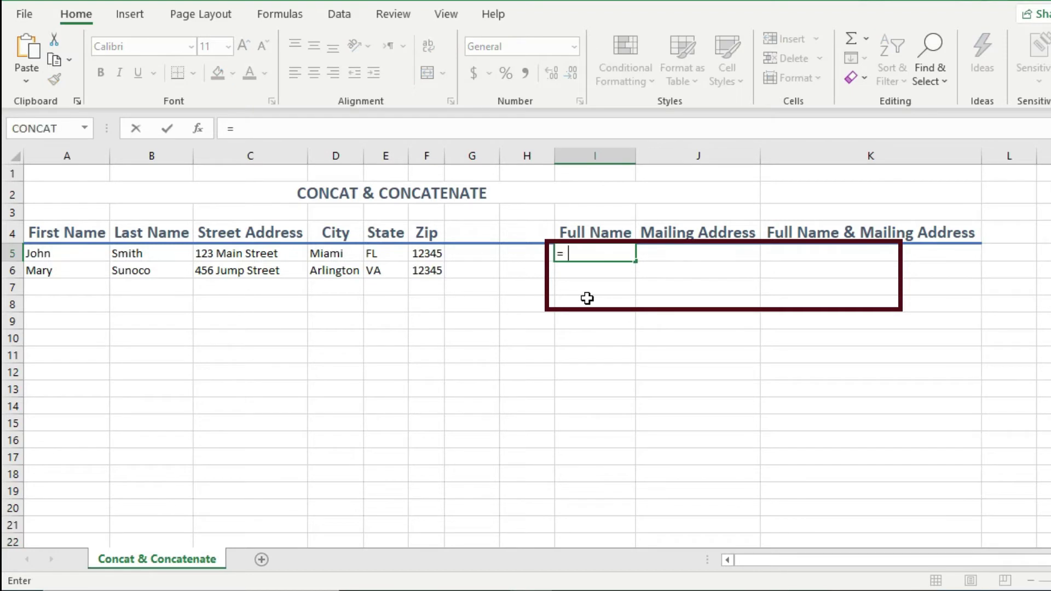
{"action": "type", "text": "concat"}
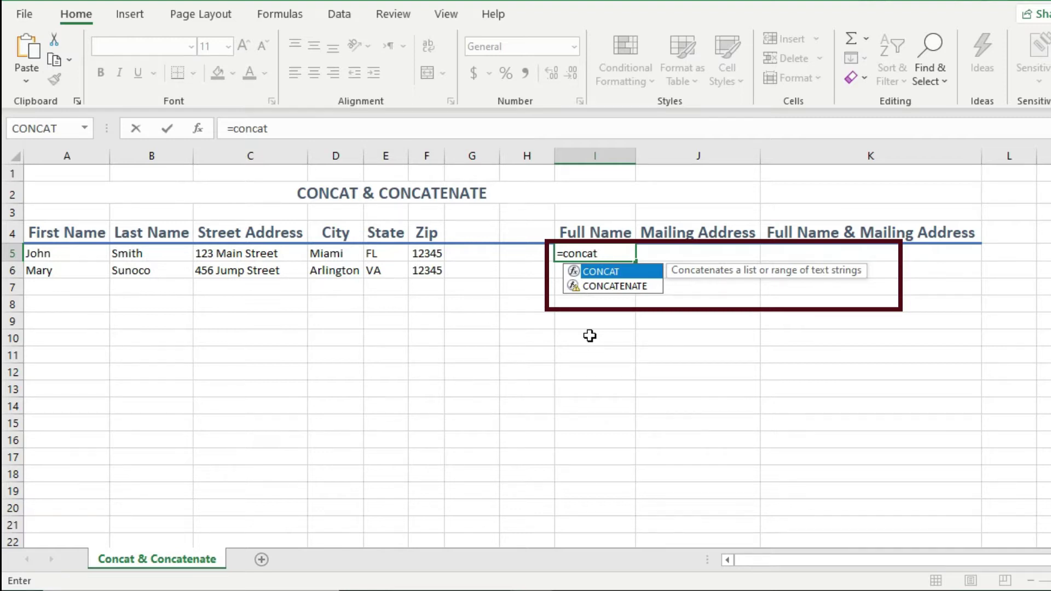
{"action": "key", "text": "Down"}
{"action": "key", "text": "Up"}
{"action": "key", "text": "Down"}
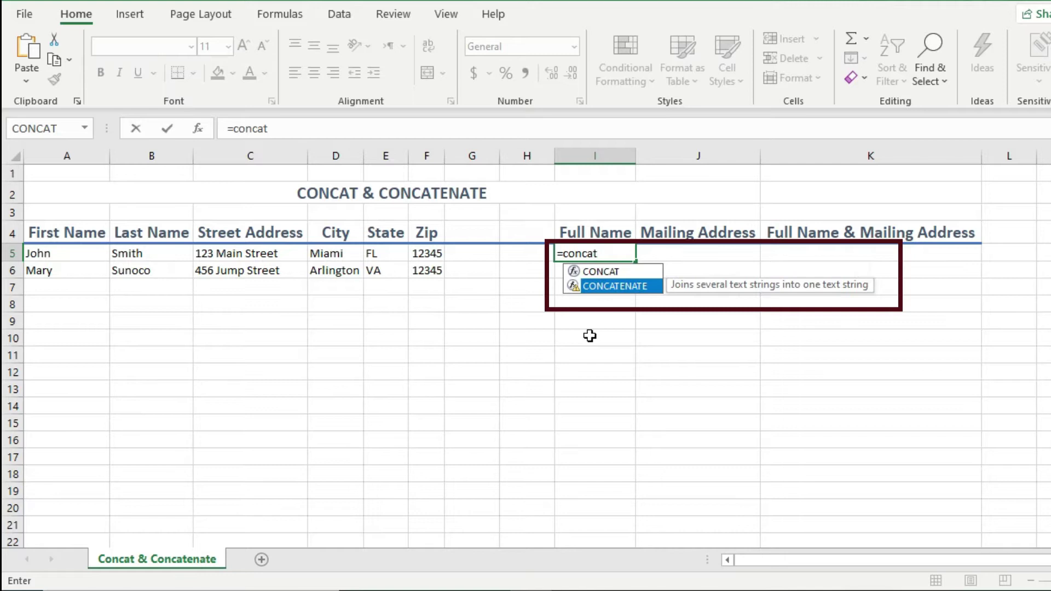
{"action": "key", "text": "Up"}
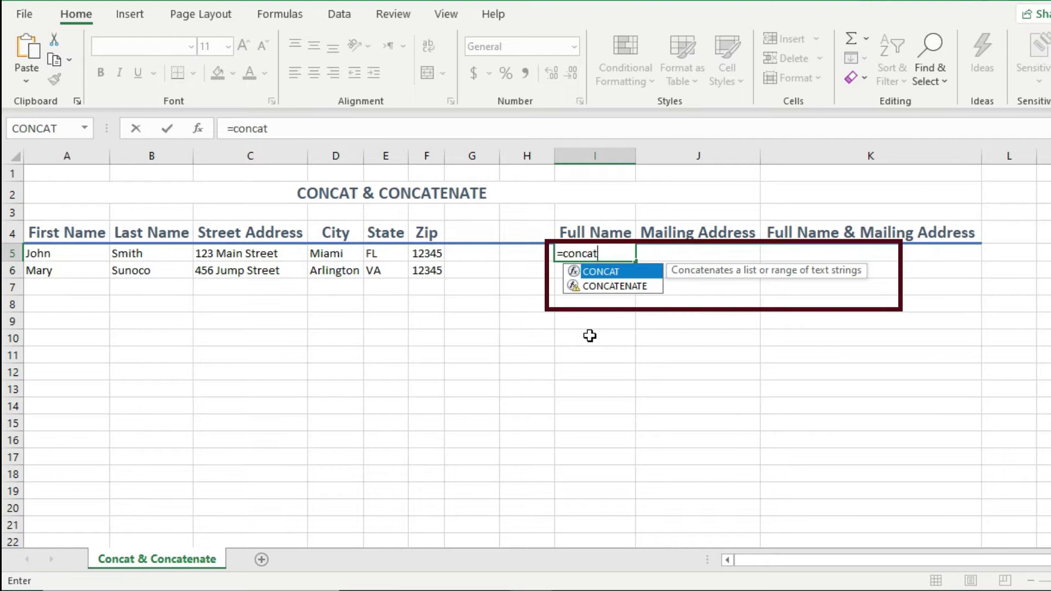
{"action": "key", "text": "Tab"}
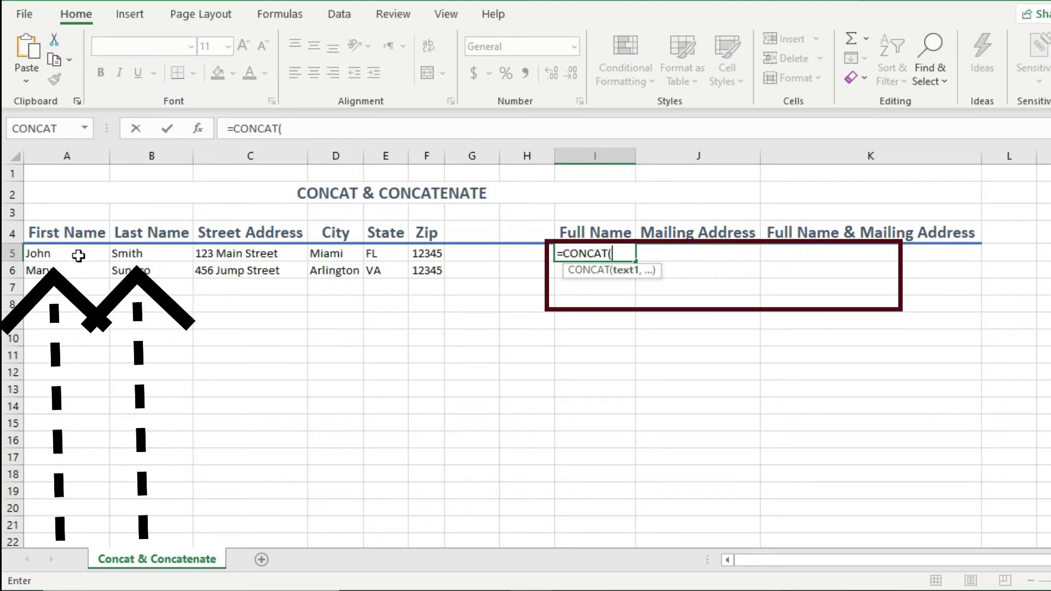
{"action": "left_click", "coordinate": [79, 256]}
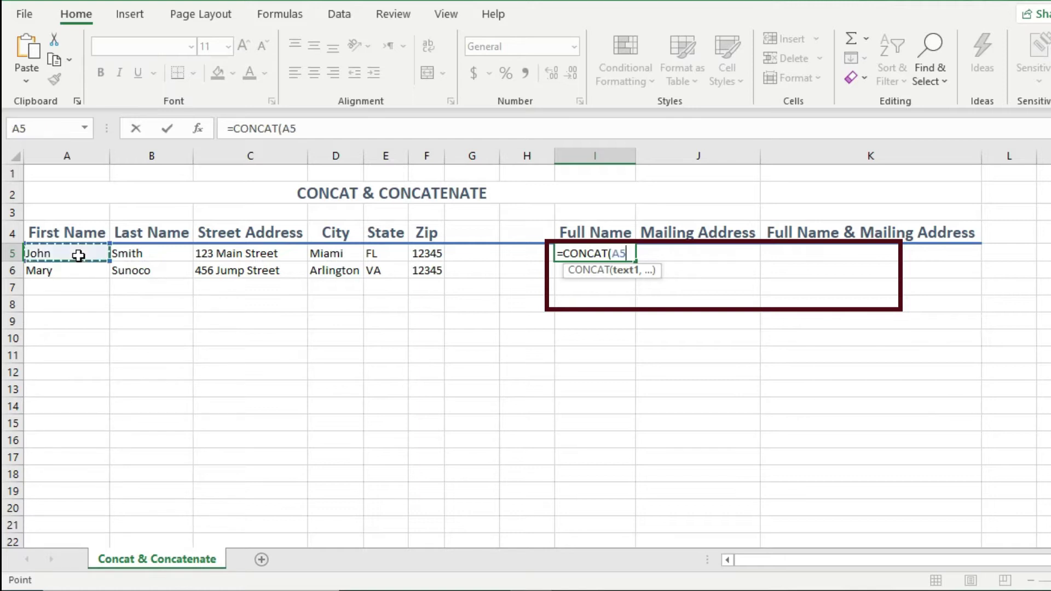
{"action": "type", "text": ","}
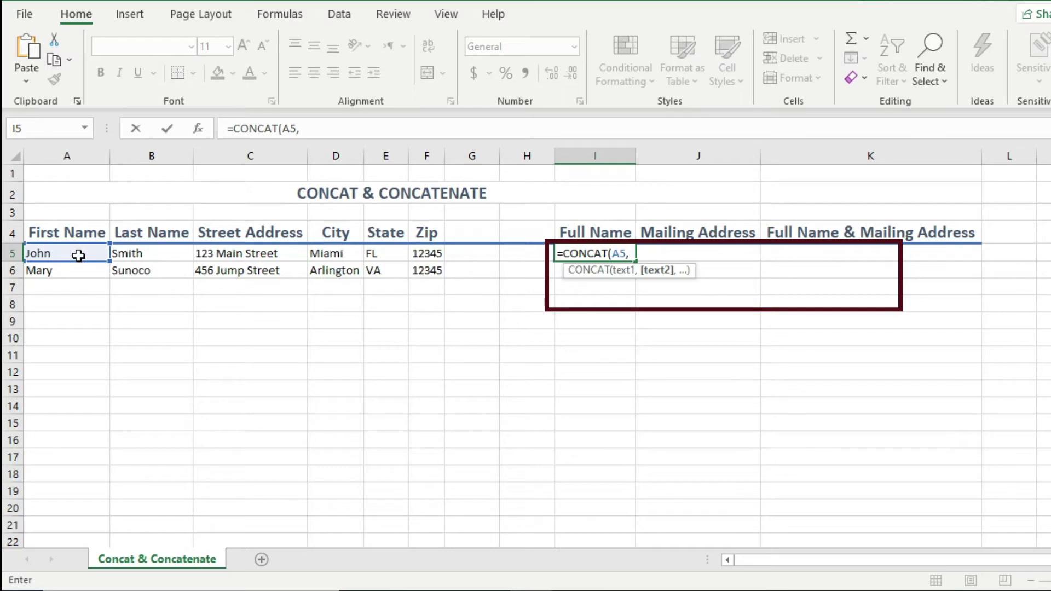
{"action": "left_click", "coordinate": [170, 252]}
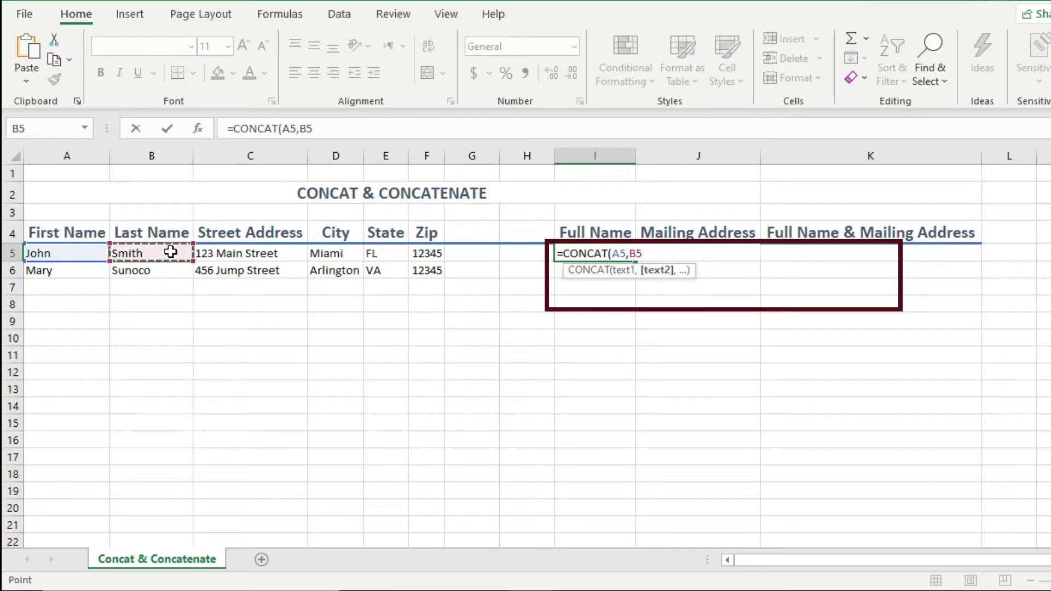
{"action": "type", "text": ")"}
{"action": "key", "text": "Return"}
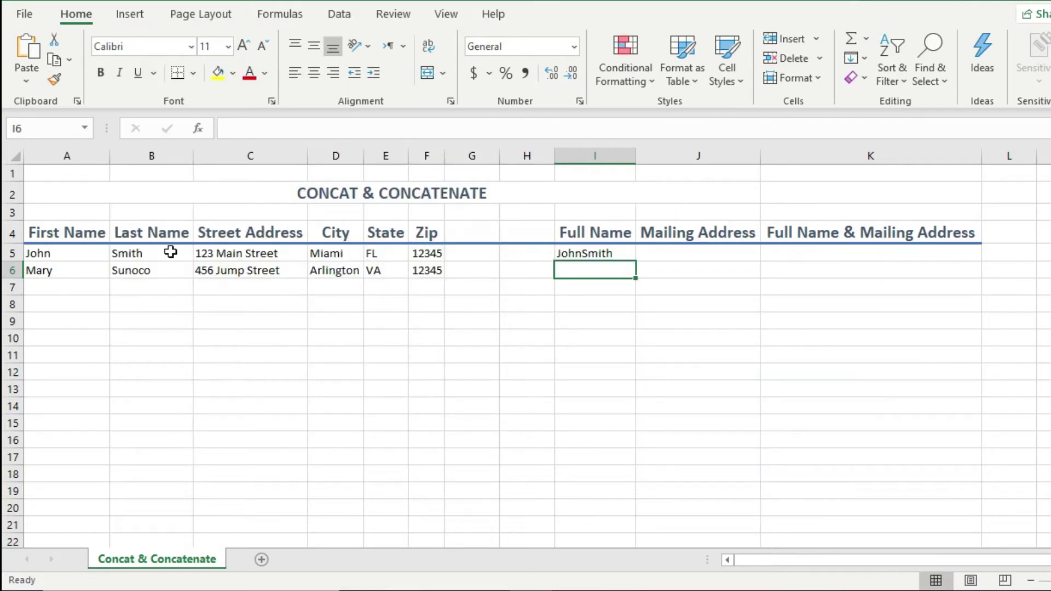
Step: Edit the I5 formula to =CONCAT(A5," ",B5) so it reads John Smith
{"action": "left_click", "coordinate": [596, 251]}
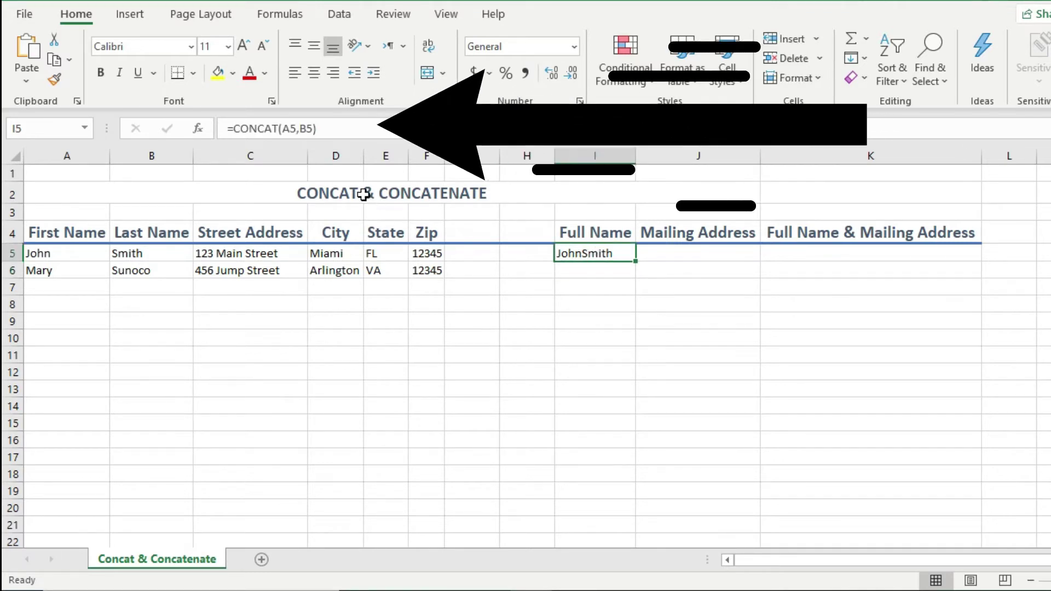
{"action": "left_click", "coordinate": [299, 128]}
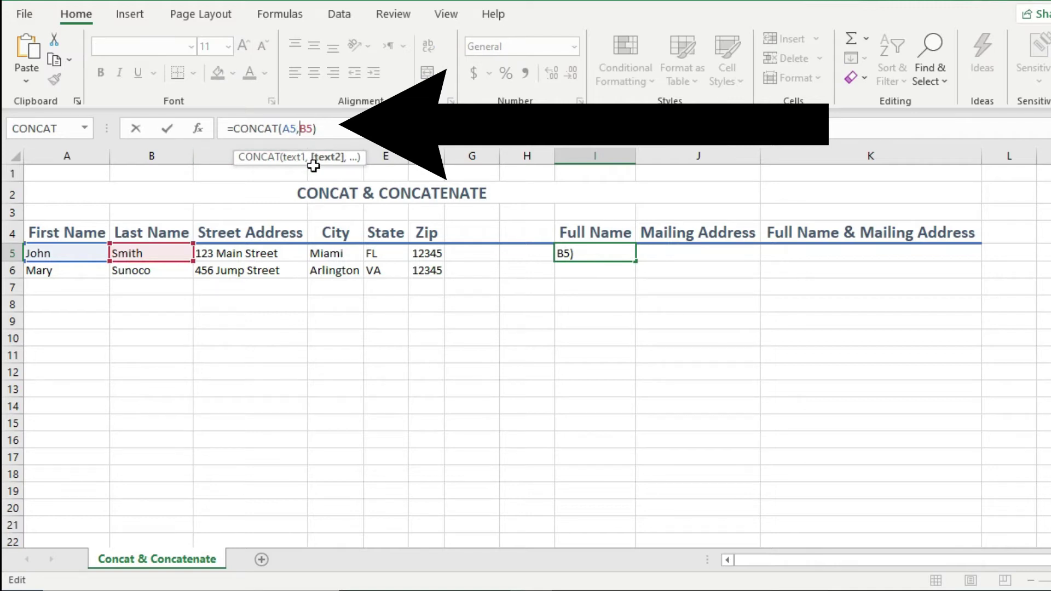
{"action": "type", "text": "\""}
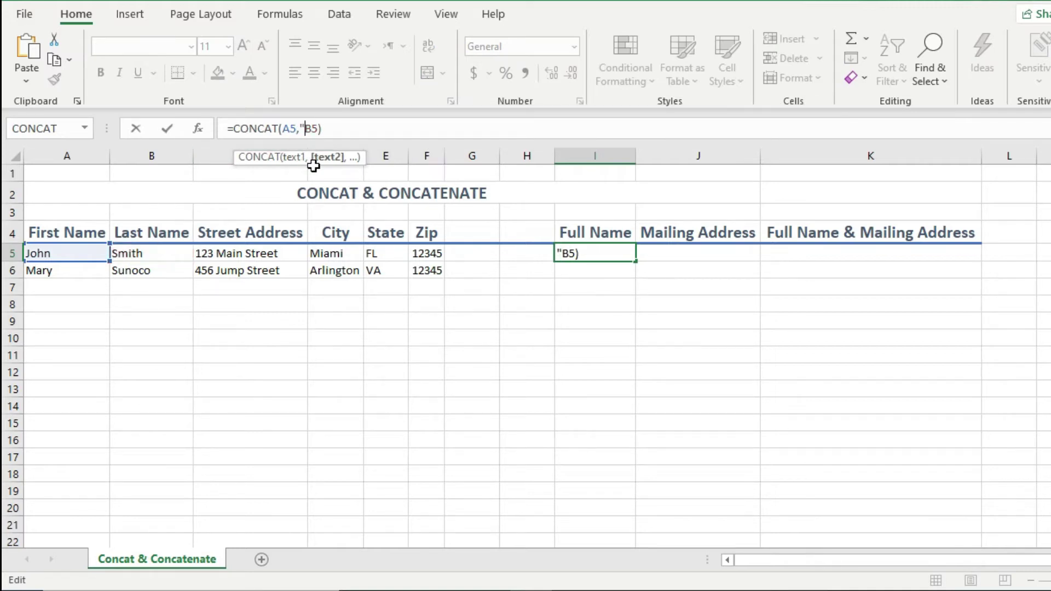
{"action": "type", "text": " \","}
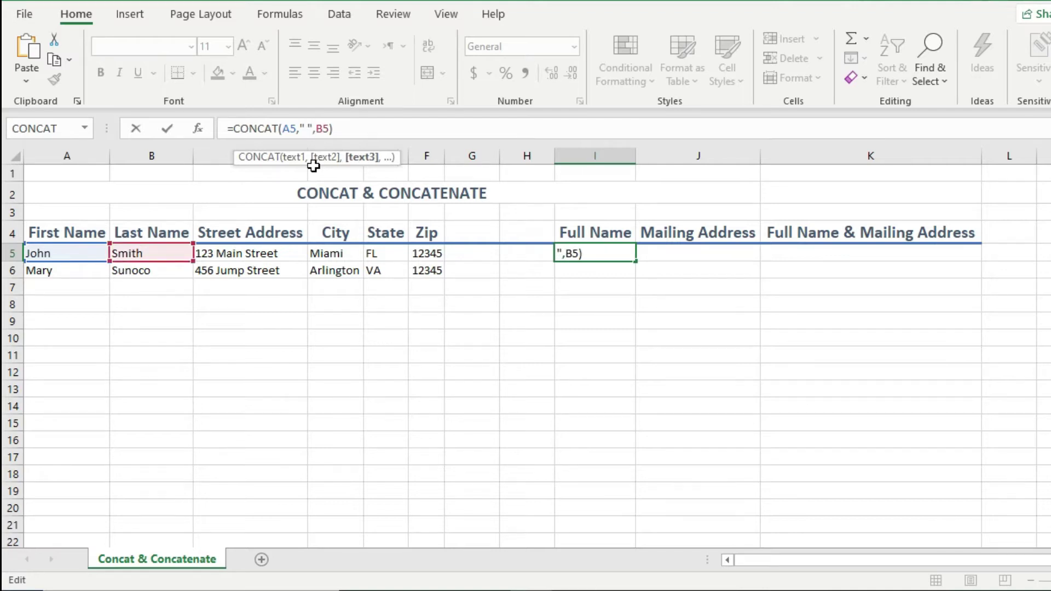
{"action": "key", "text": "Return"}
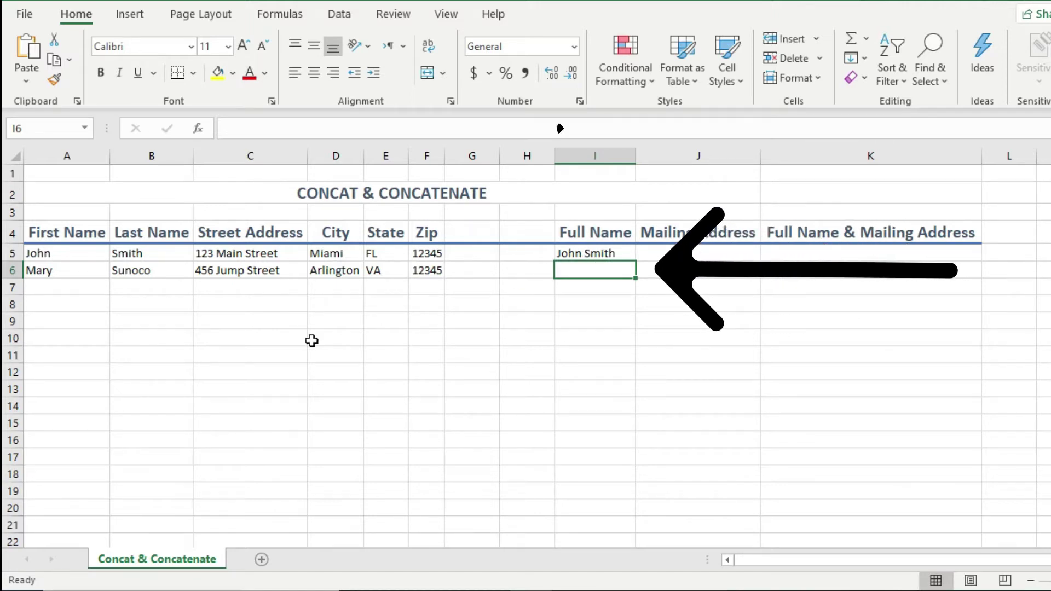
Step: Set up CONCAT for I6 through Insert Function with arguments A6, a space, and B6
{"action": "left_click", "coordinate": [198, 129]}
{"action": "type", "text": "concat"}
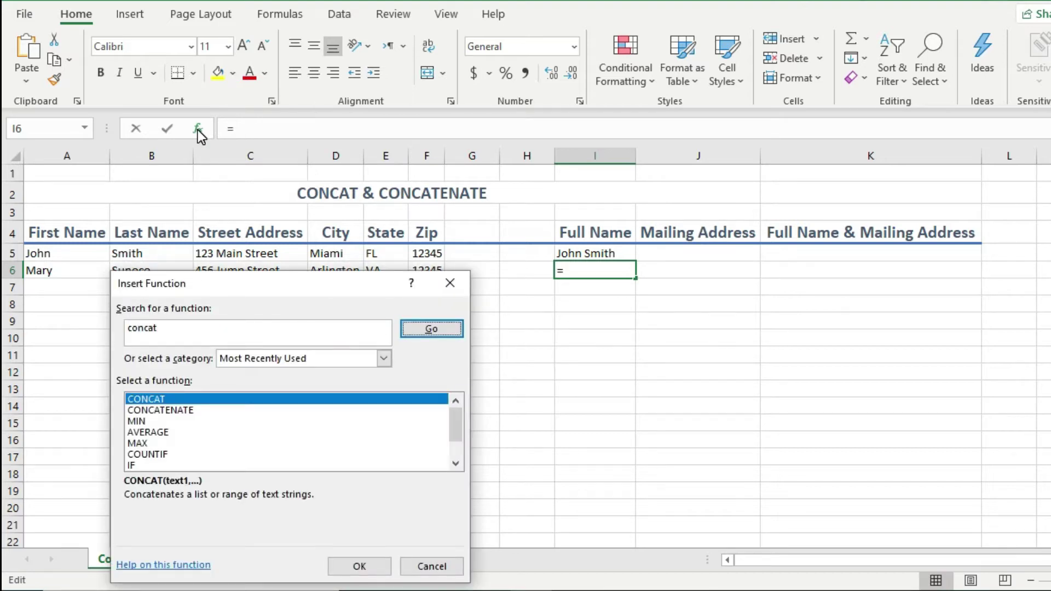
{"action": "key", "text": "Return"}
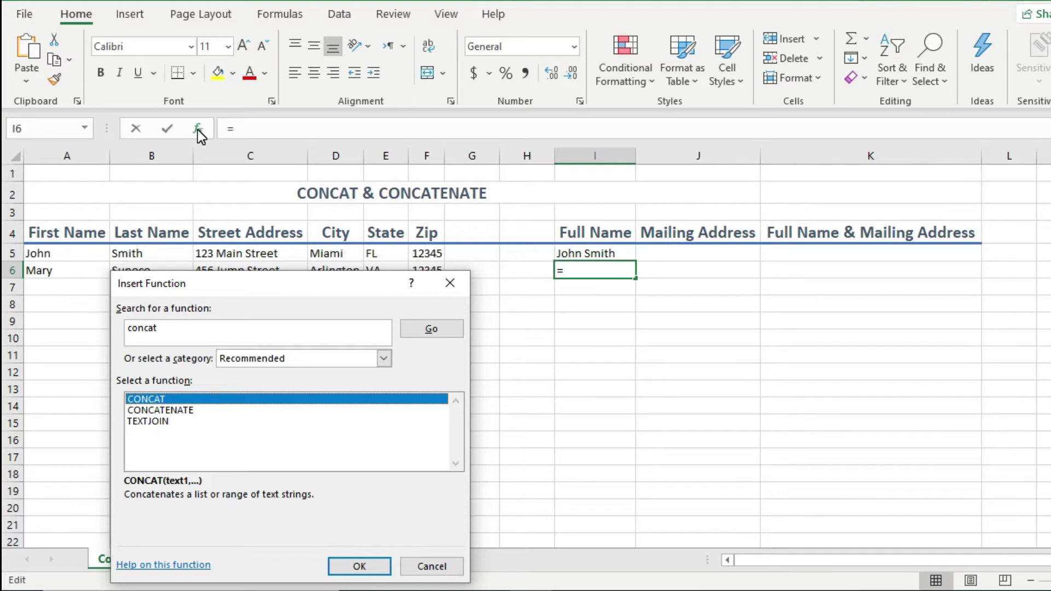
{"action": "key", "text": "Return"}
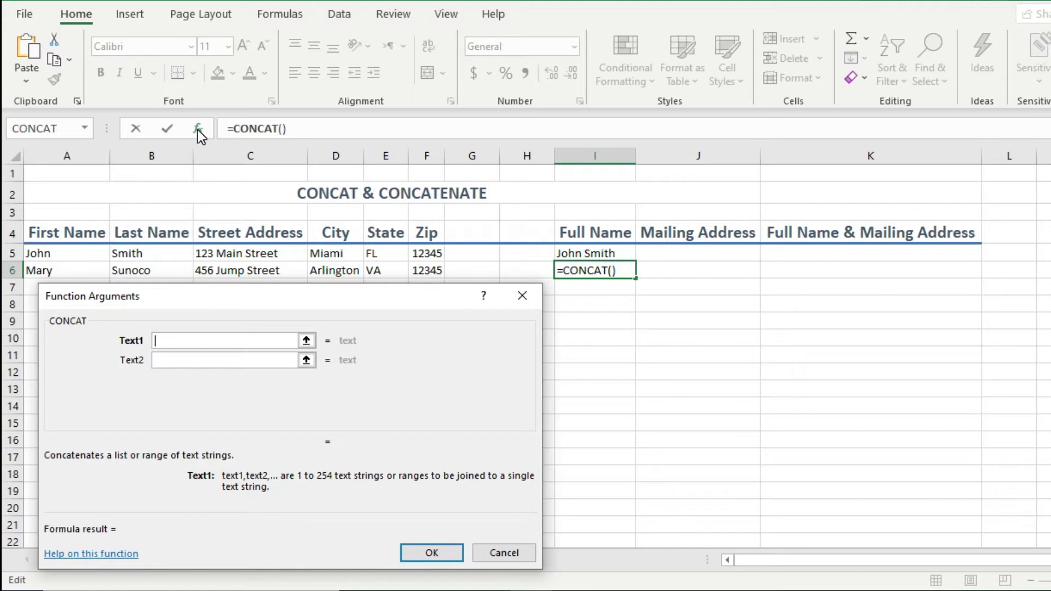
{"action": "left_click_drag", "start_coordinate": [254, 296], "coordinate": [224, 296]}
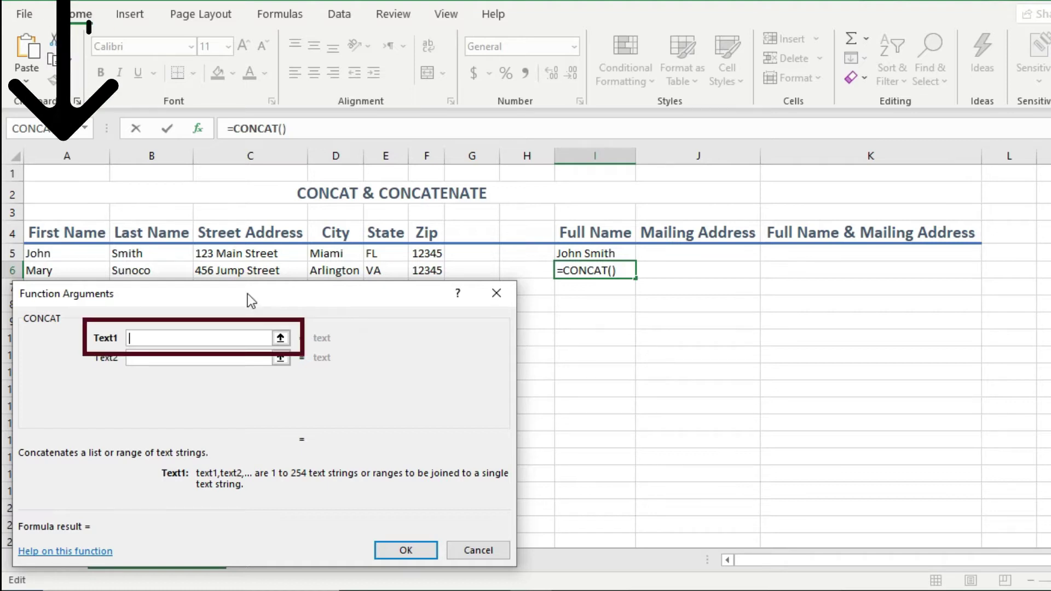
{"action": "left_click", "coordinate": [63, 266]}
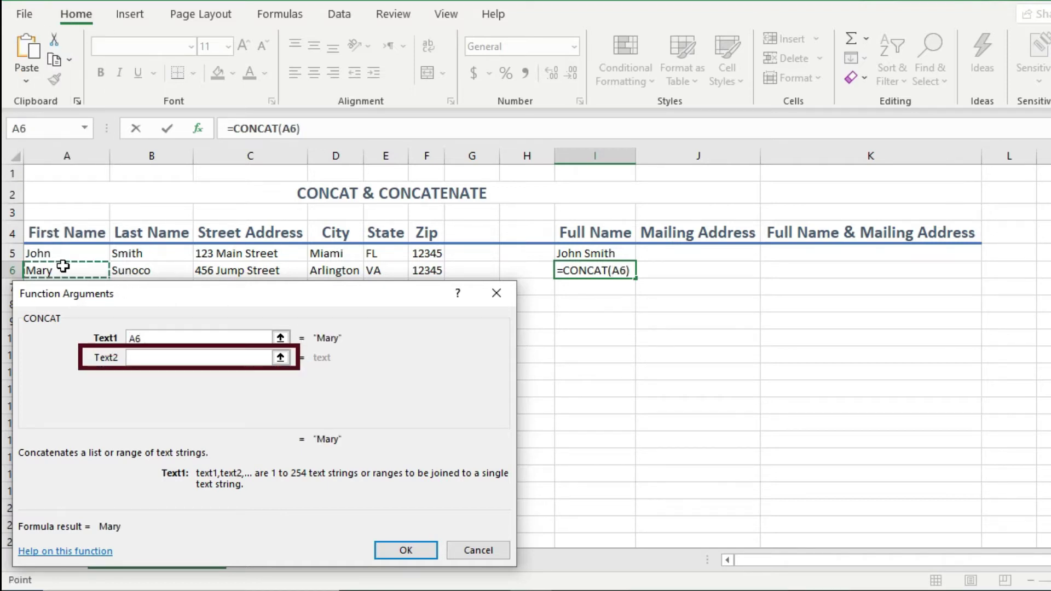
{"action": "left_click", "coordinate": [145, 358]}
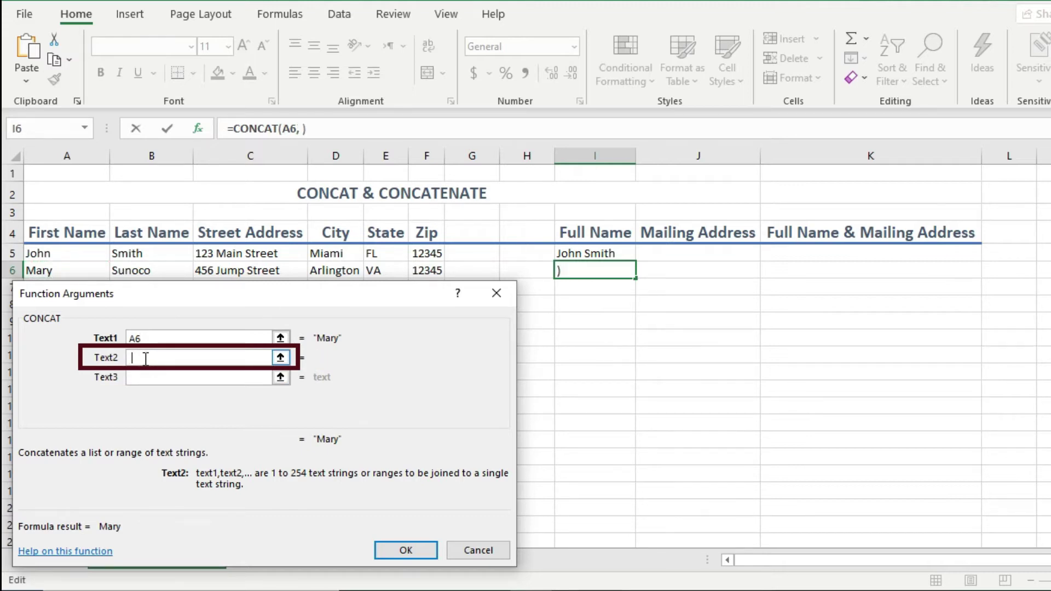
{"action": "left_click", "coordinate": [143, 377]}
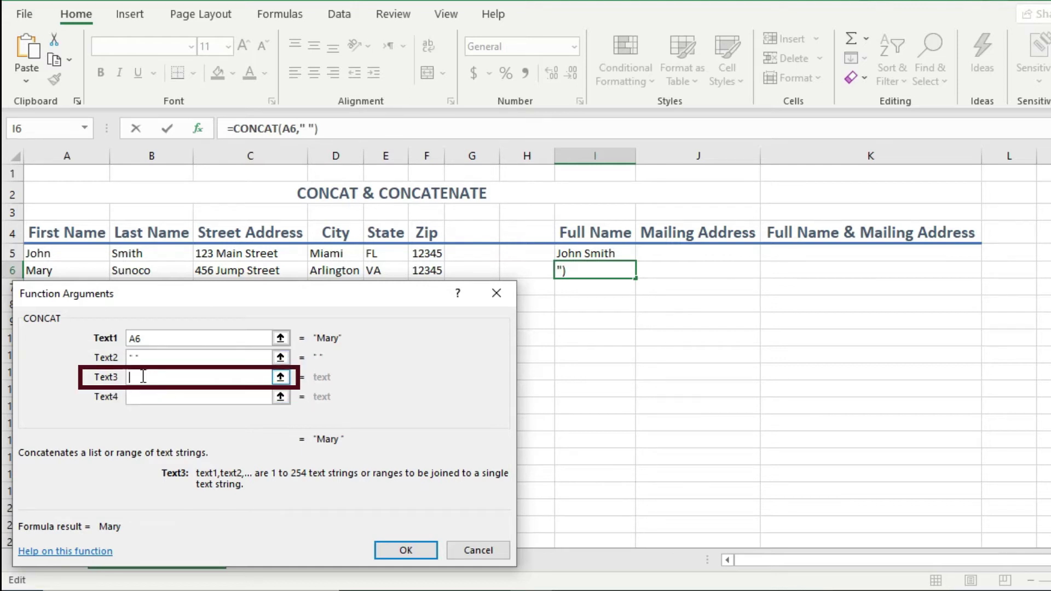
{"action": "left_click", "coordinate": [144, 270]}
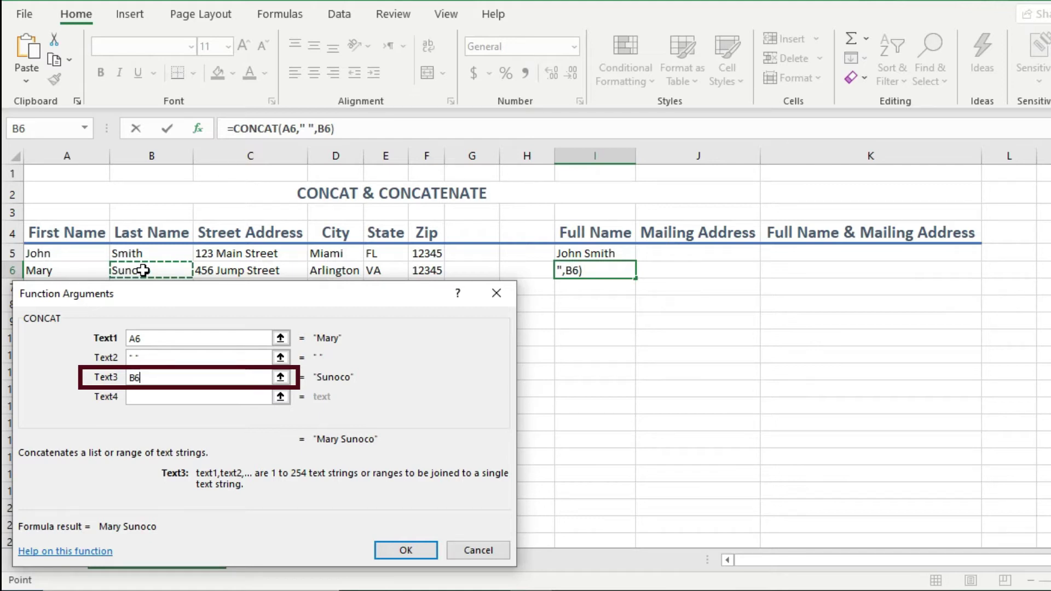
Step: Confirm the I6 CONCAT formula so it displays Mary Sunoco
{"action": "key", "text": "Return"}
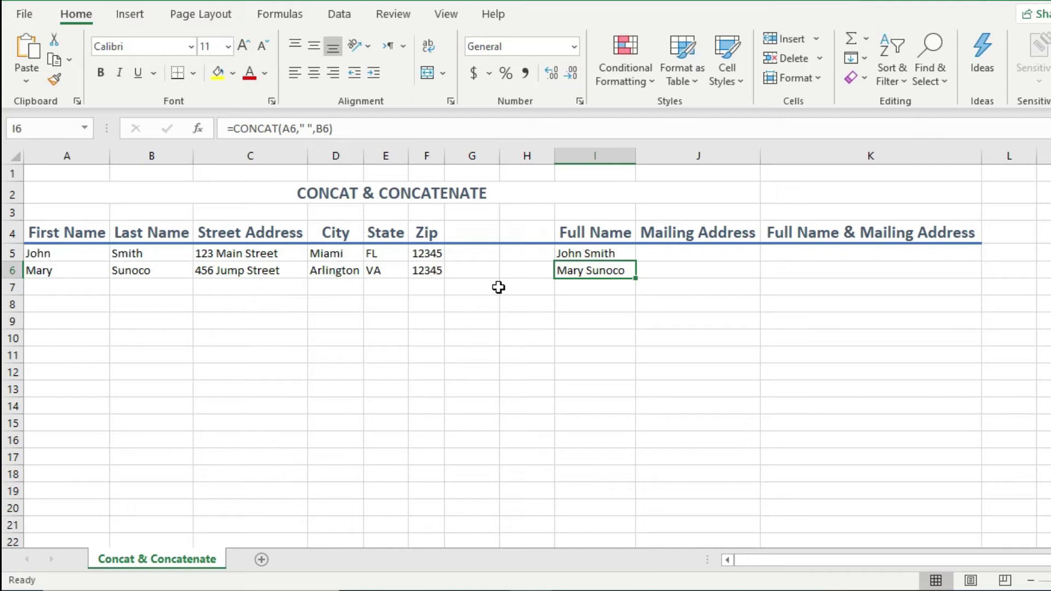
Step: Enter =CONCATENATE(C5:F5) in J5, spilling the address pieces across J5 to L5
{"action": "left_click", "coordinate": [680, 252]}
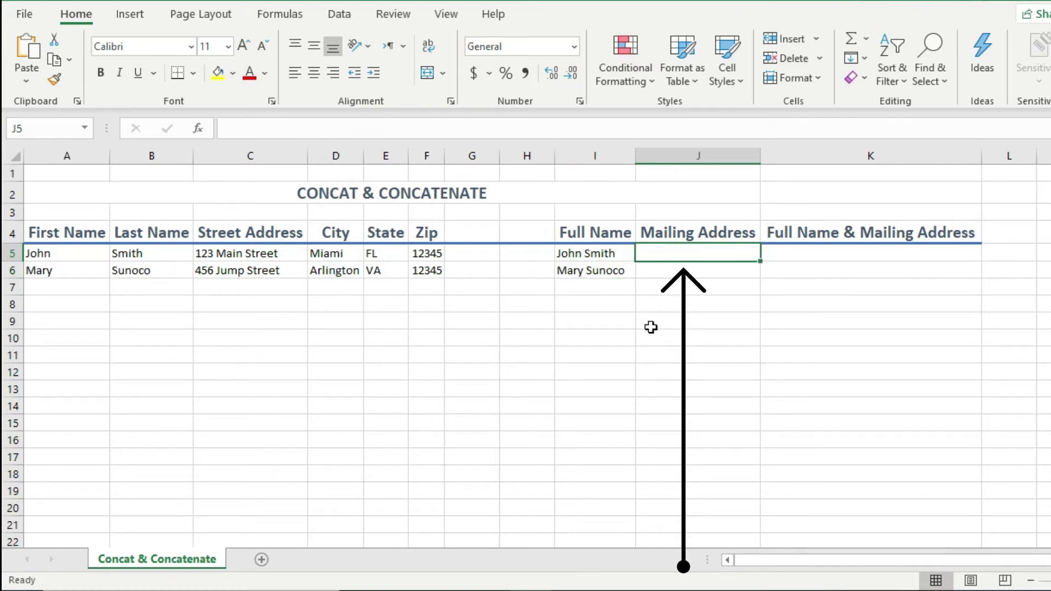
{"action": "type", "text": "="}
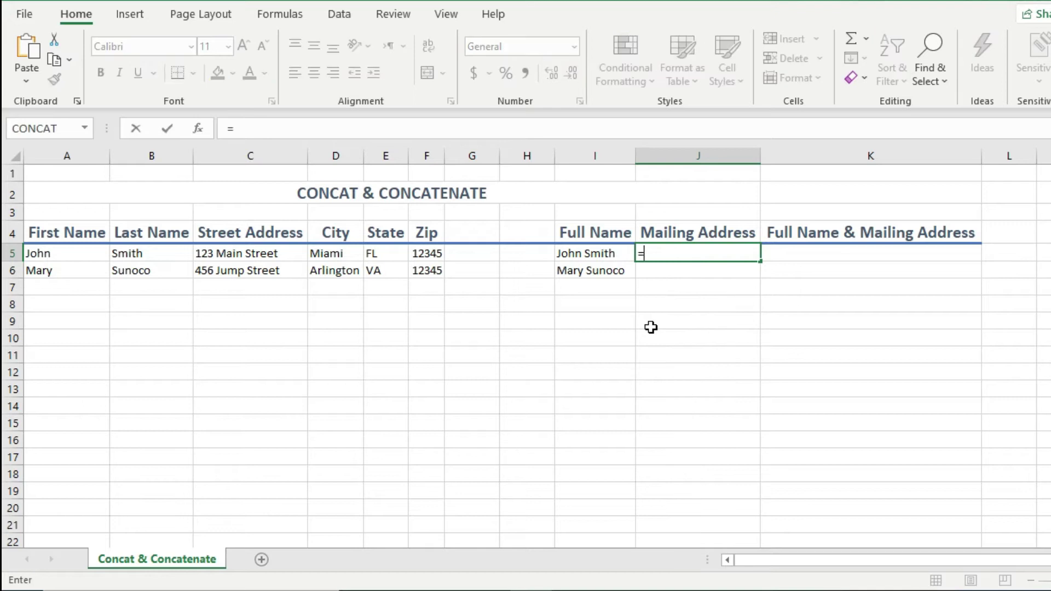
{"action": "type", "text": "concat"}
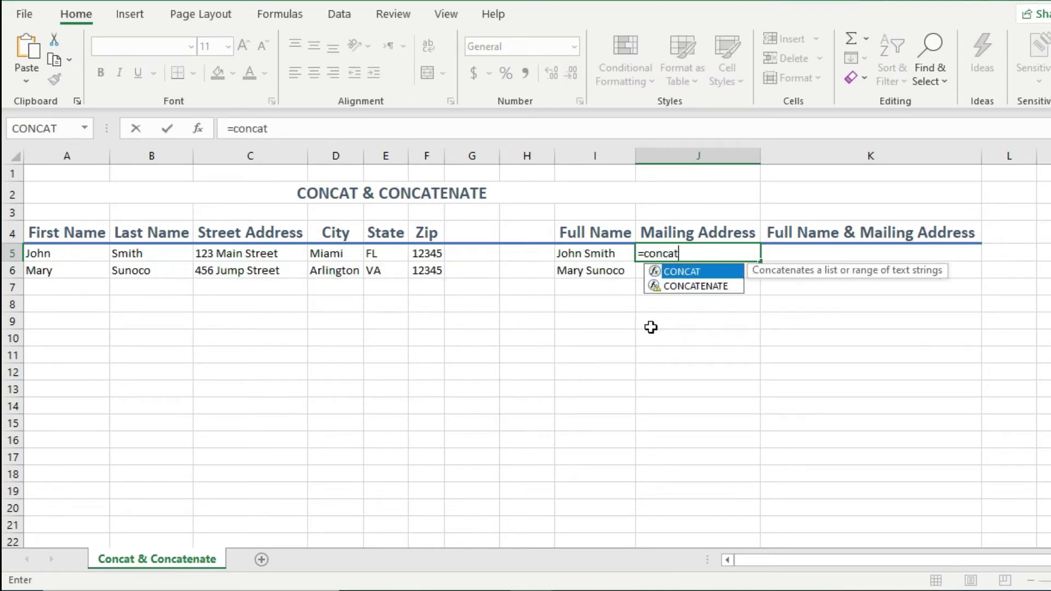
{"action": "key", "text": "Down"}
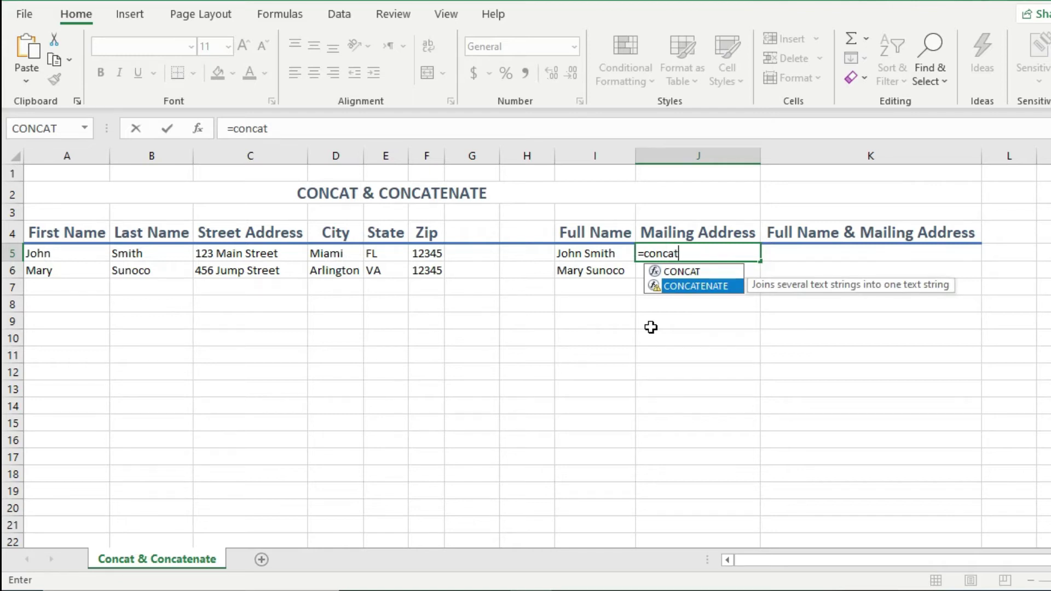
{"action": "key", "text": "Tab"}
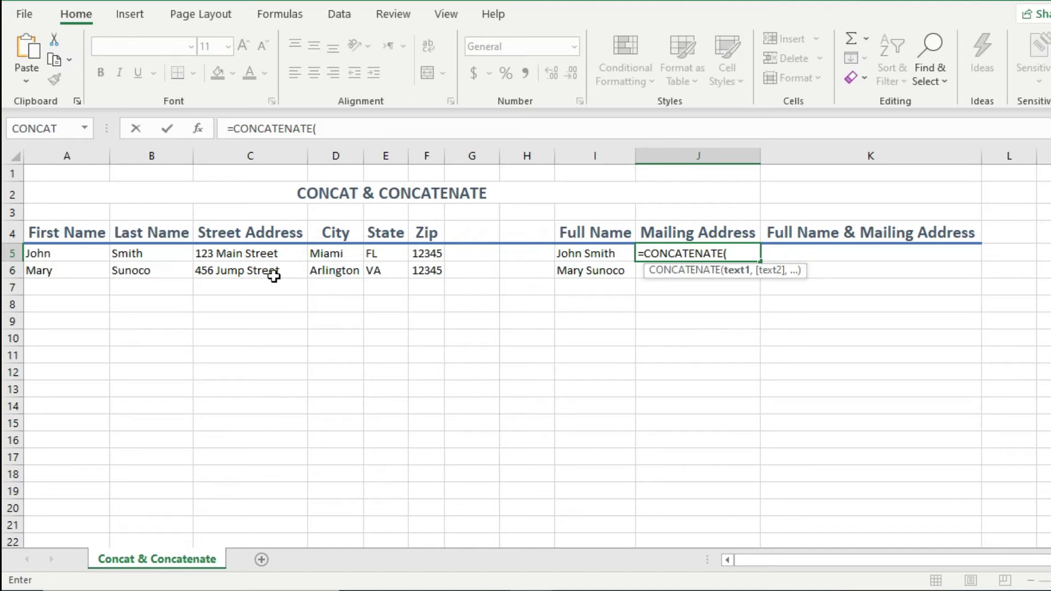
{"action": "left_click", "coordinate": [250, 252]}
{"action": "left_click_drag", "start_coordinate": [250, 253], "coordinate": [425, 261]}
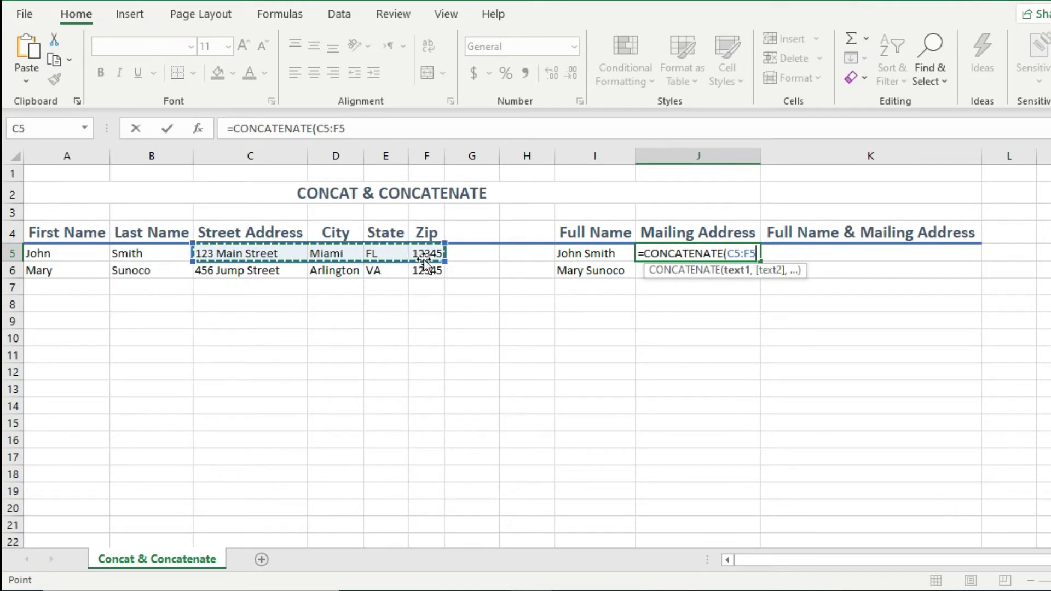
{"action": "key", "text": "Return"}
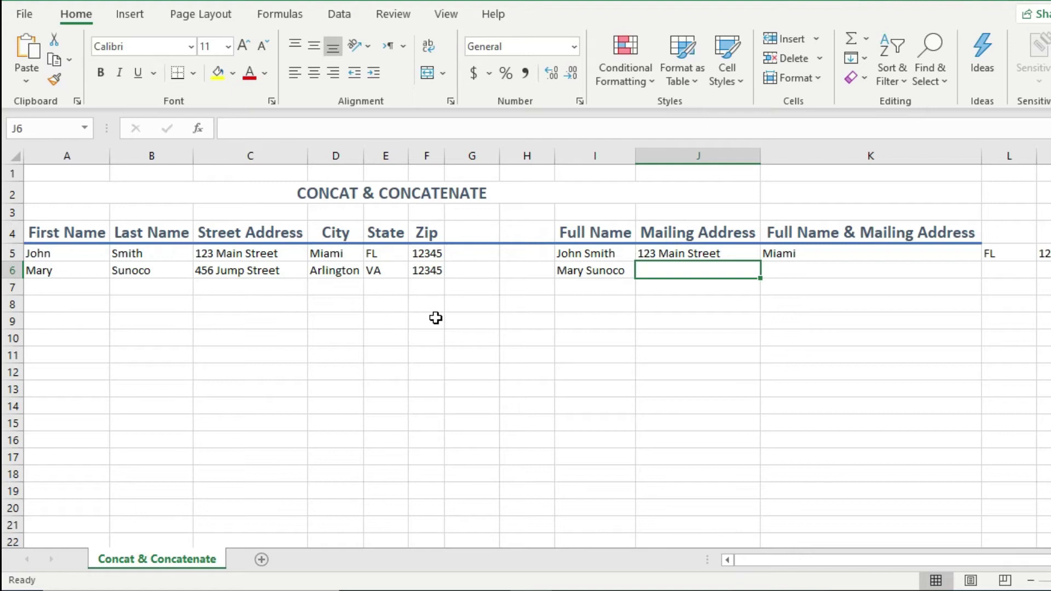
Step: Undo the spill and enter =CONCAT(C5:F5) in J5, giving 123 Main StreetMiamiFL12345
{"action": "key", "text": "ctrl+z"}
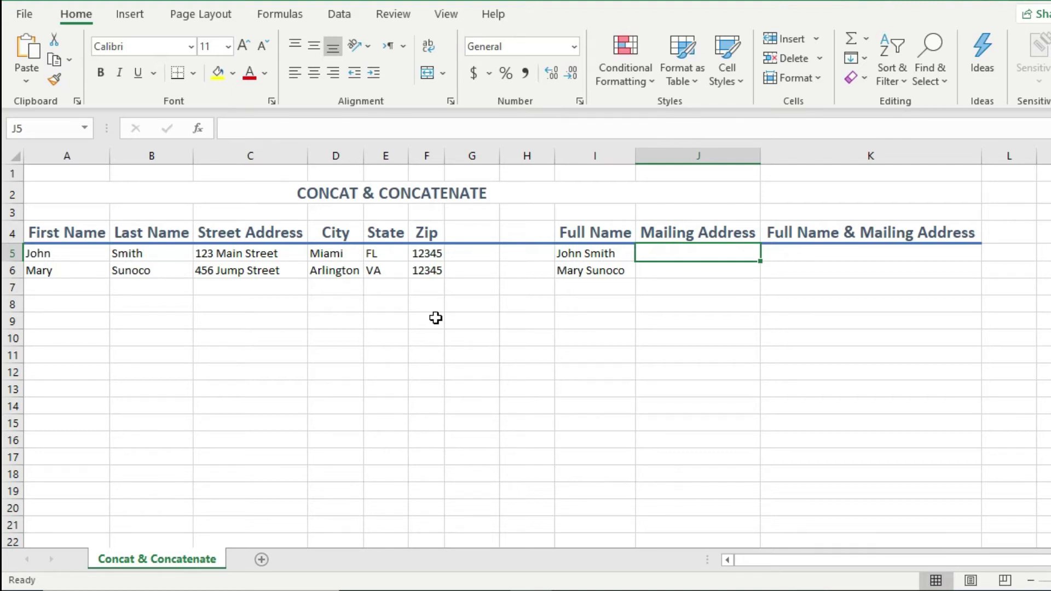
{"action": "type", "text": "="}
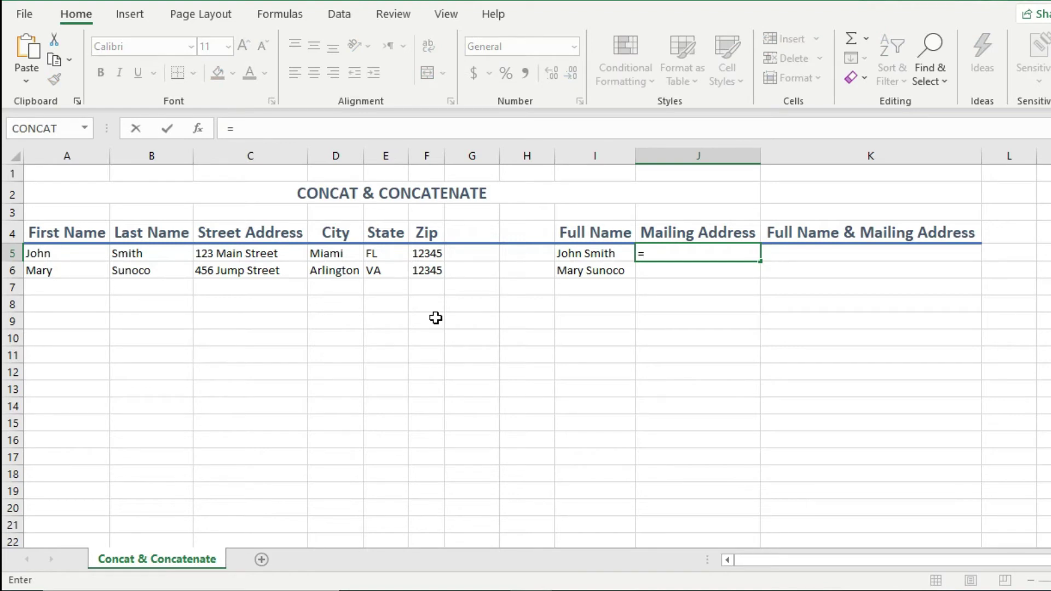
{"action": "type", "text": "concat"}
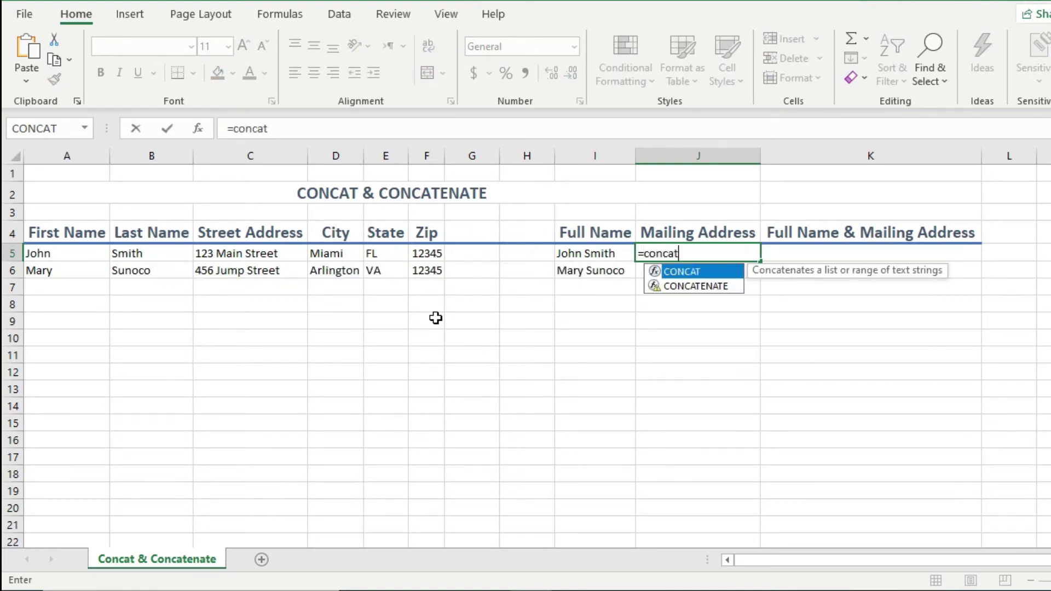
{"action": "key", "text": "Tab"}
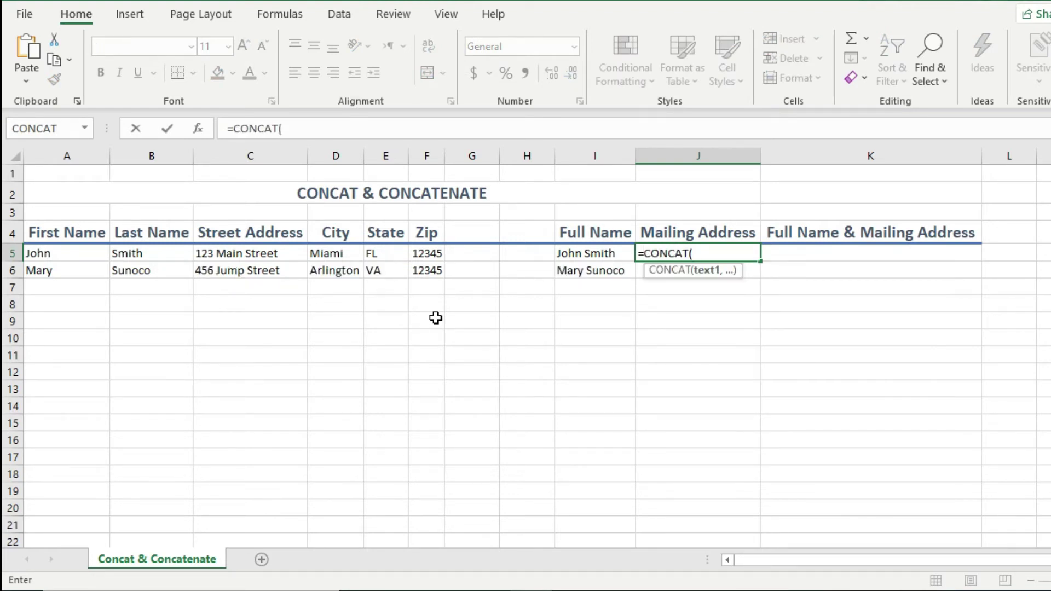
{"action": "left_click", "coordinate": [257, 253]}
{"action": "left_click_drag", "start_coordinate": [258, 253], "coordinate": [429, 255]}
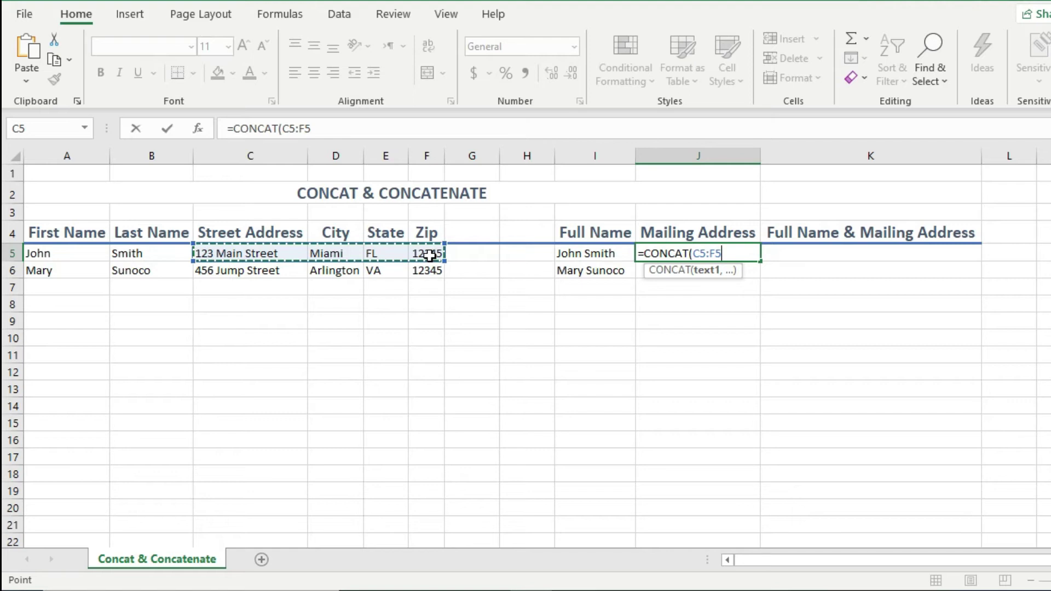
{"action": "key", "text": "Return"}
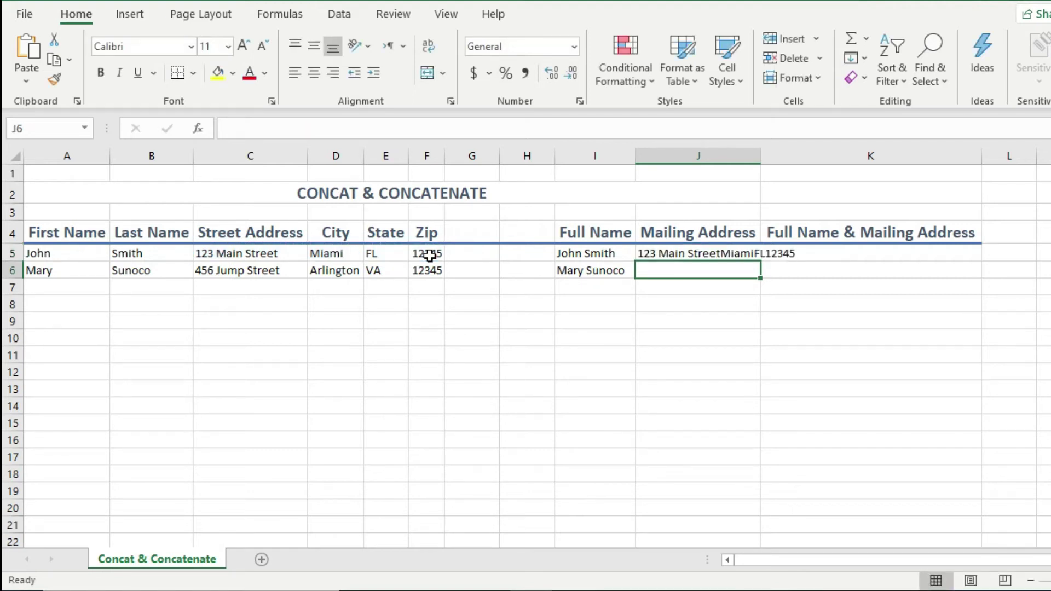
Step: AutoFit column J to the joined address, check the J5 formula, then select J6
{"action": "double_click", "coordinate": [759, 153]}
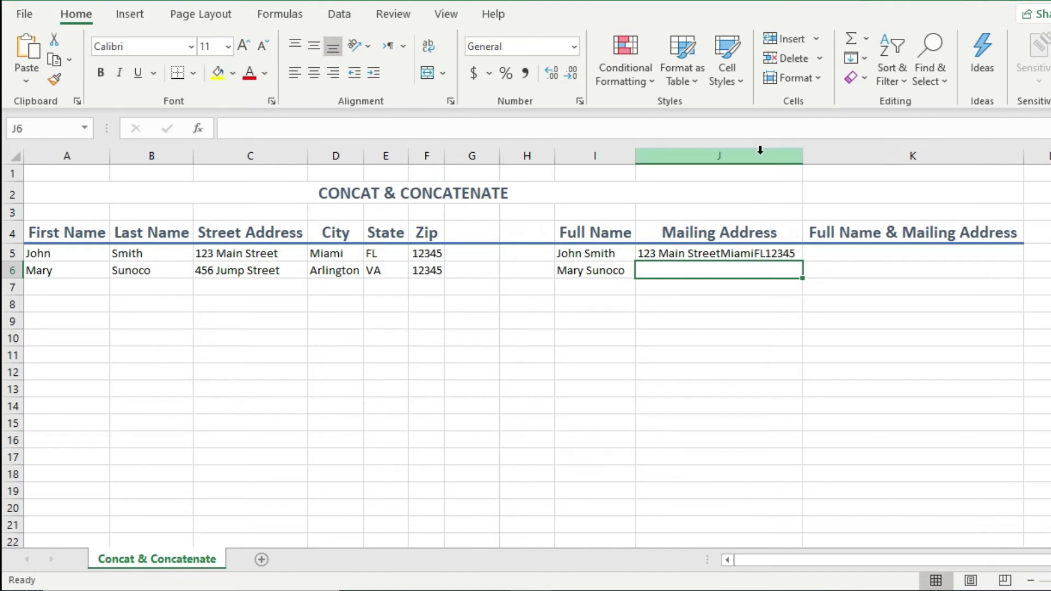
{"action": "left_click", "coordinate": [710, 252]}
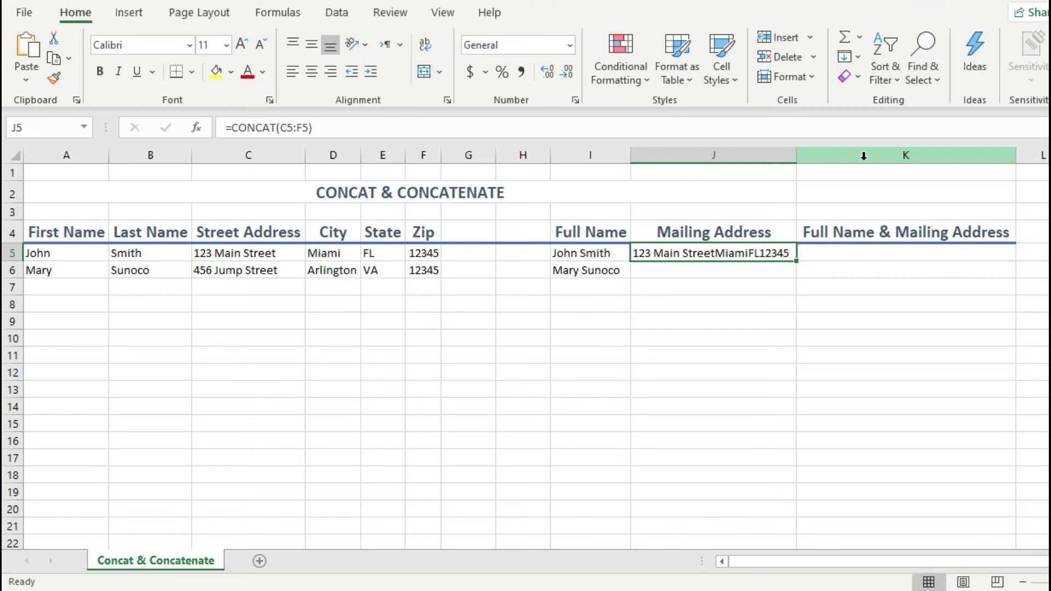
{"action": "left_click", "coordinate": [707, 272]}
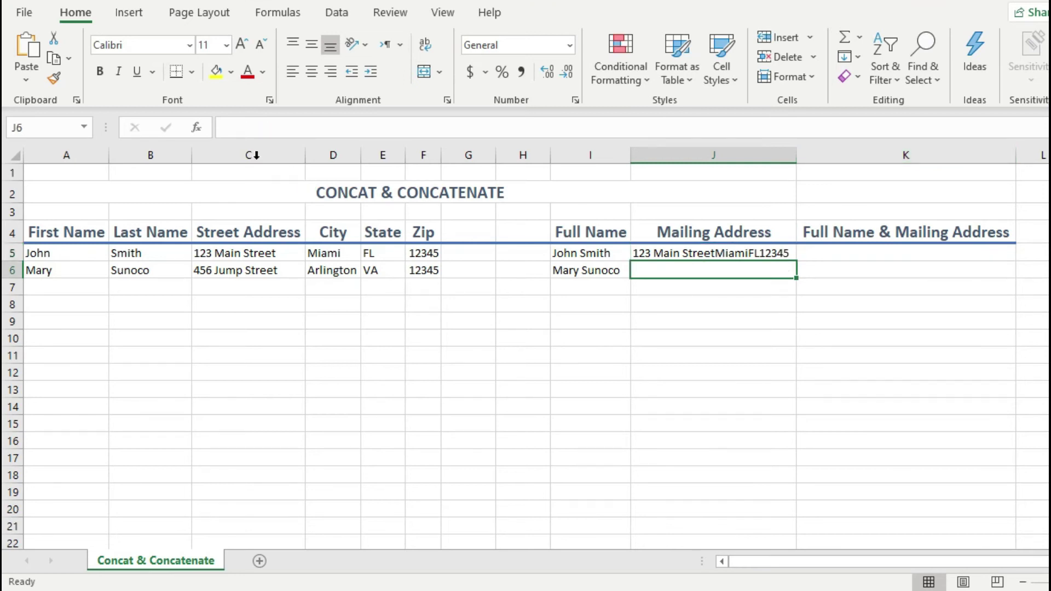
Step: Start an empty CONCAT formula in J6 from the Insert Function search
{"action": "left_click", "coordinate": [196, 128]}
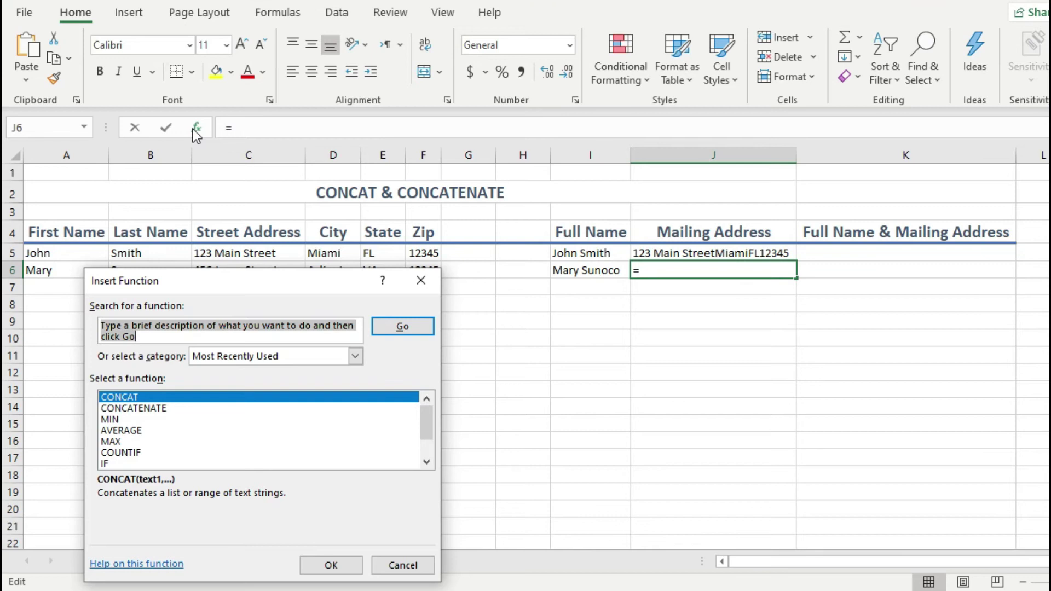
{"action": "type", "text": "concat"}
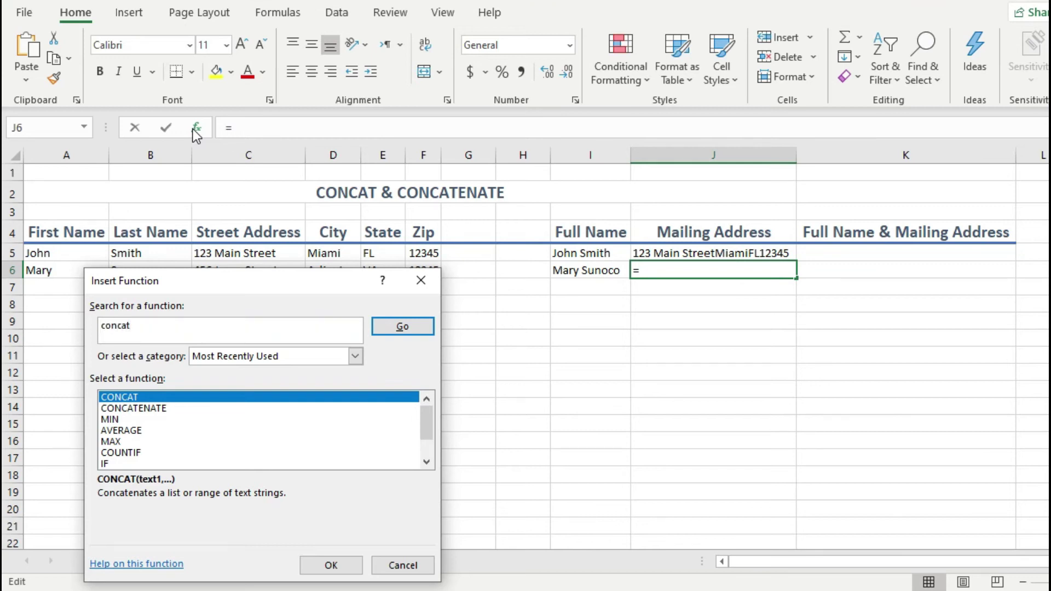
{"action": "key", "text": "Return"}
{"action": "key", "text": "Return"}
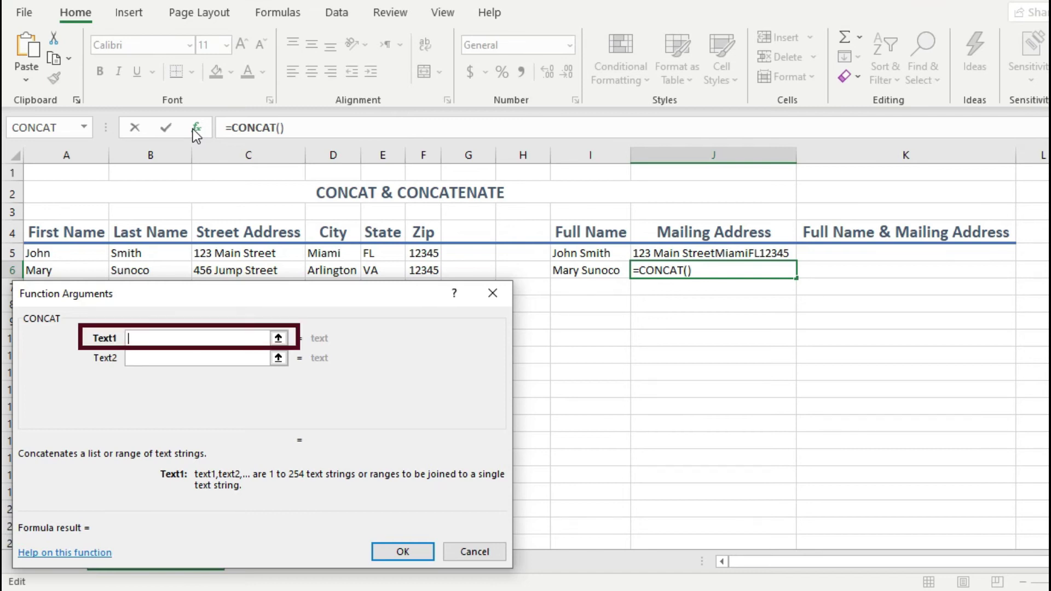
Step: Add C6, CHAR(10), D6 and a comma separator as the first J6 CONCAT arguments
{"action": "left_click", "coordinate": [235, 270]}
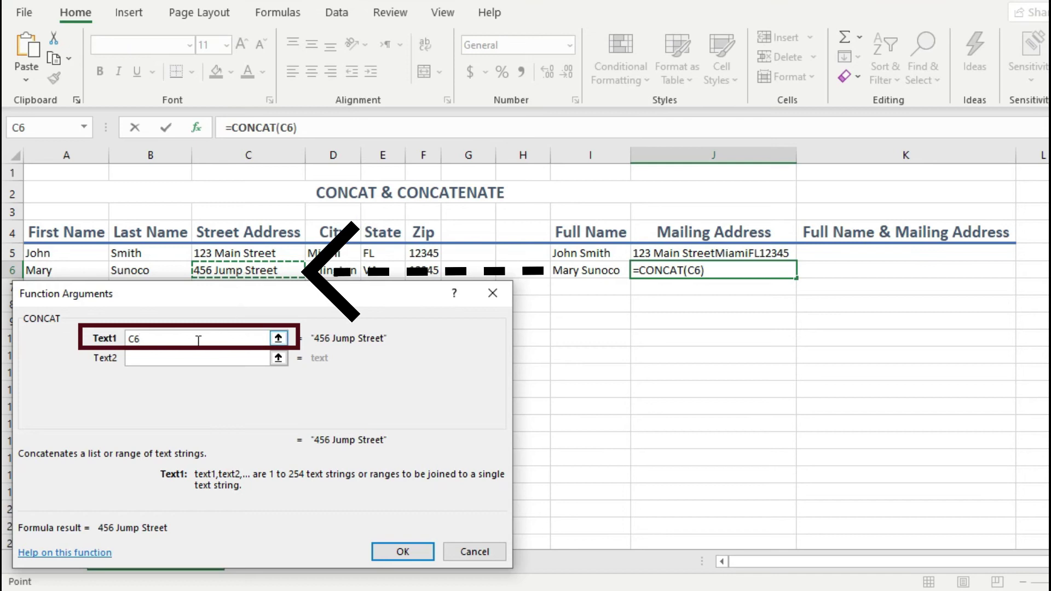
{"action": "left_click", "coordinate": [179, 356]}
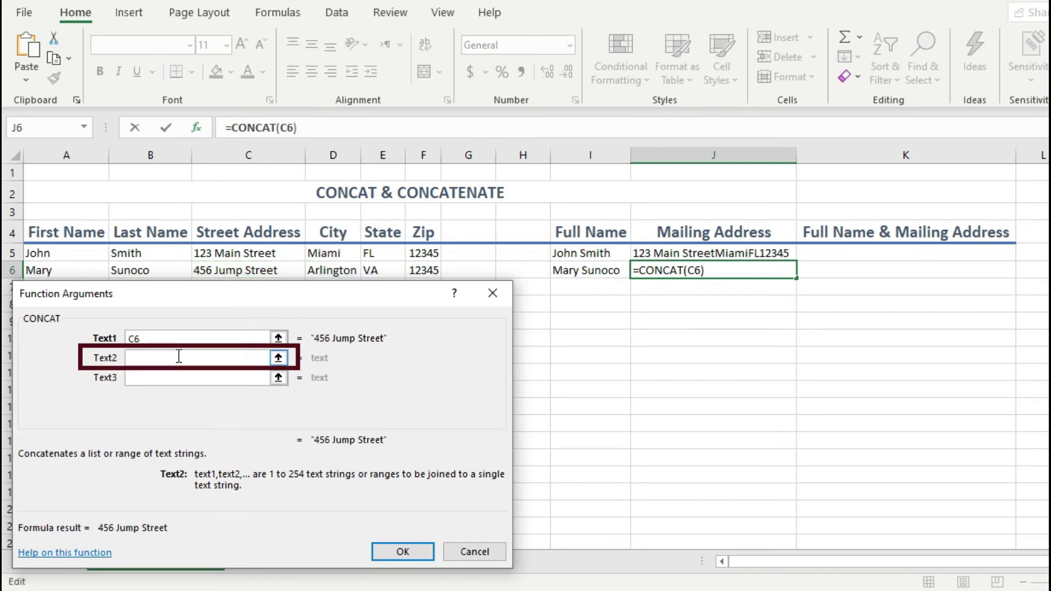
{"action": "type", "text": "char(10)"}
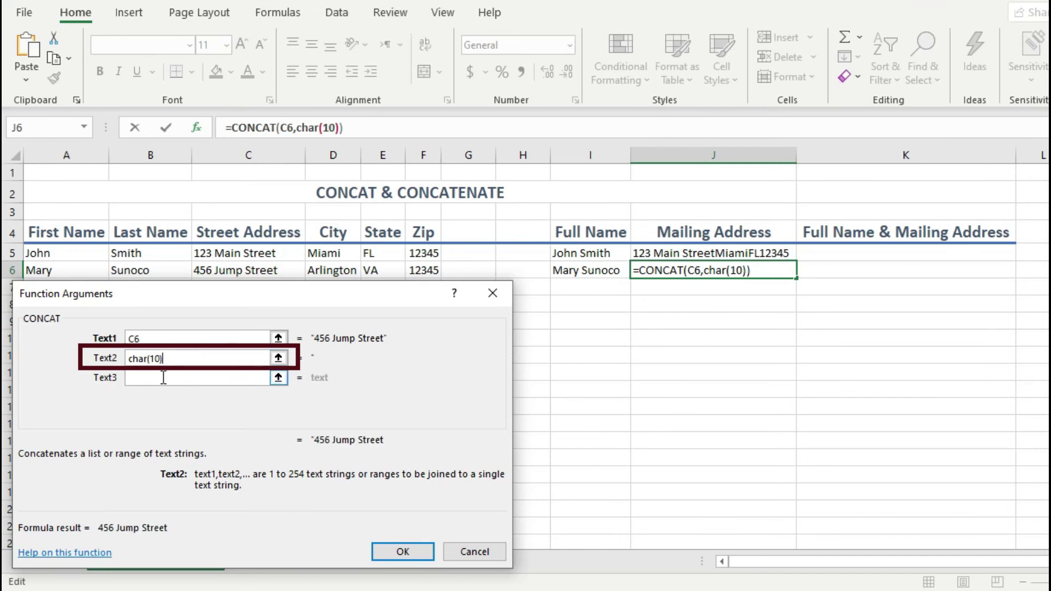
{"action": "left_click", "coordinate": [163, 378]}
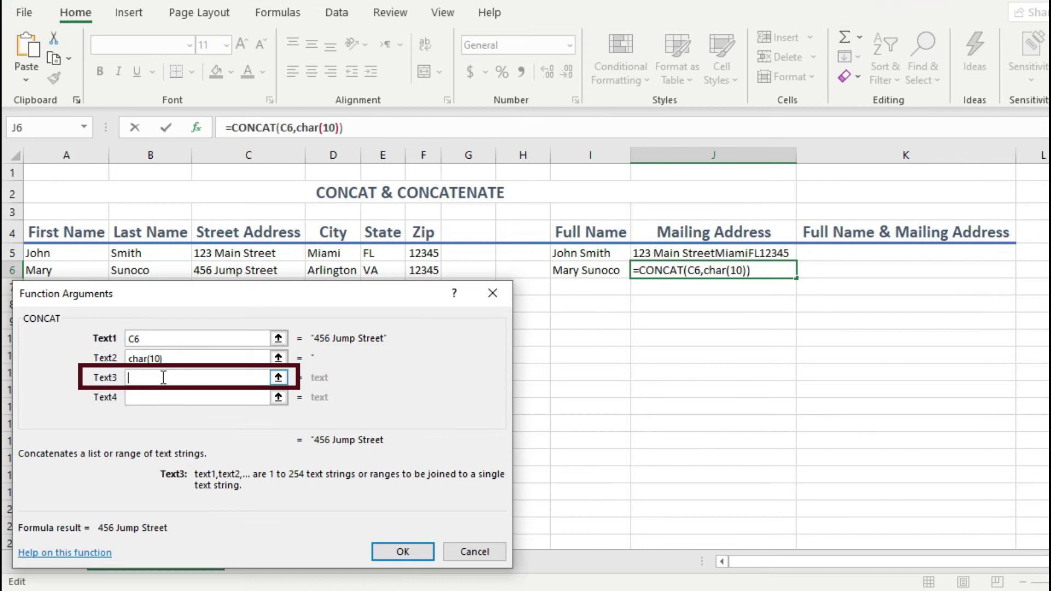
{"action": "left_click", "coordinate": [333, 271]}
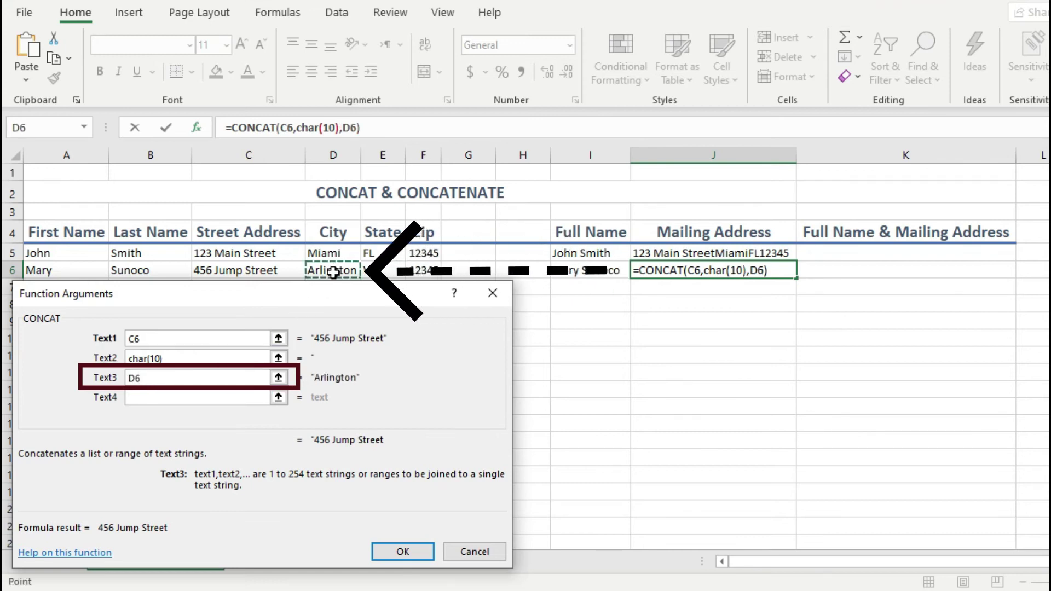
{"action": "left_click", "coordinate": [155, 396]}
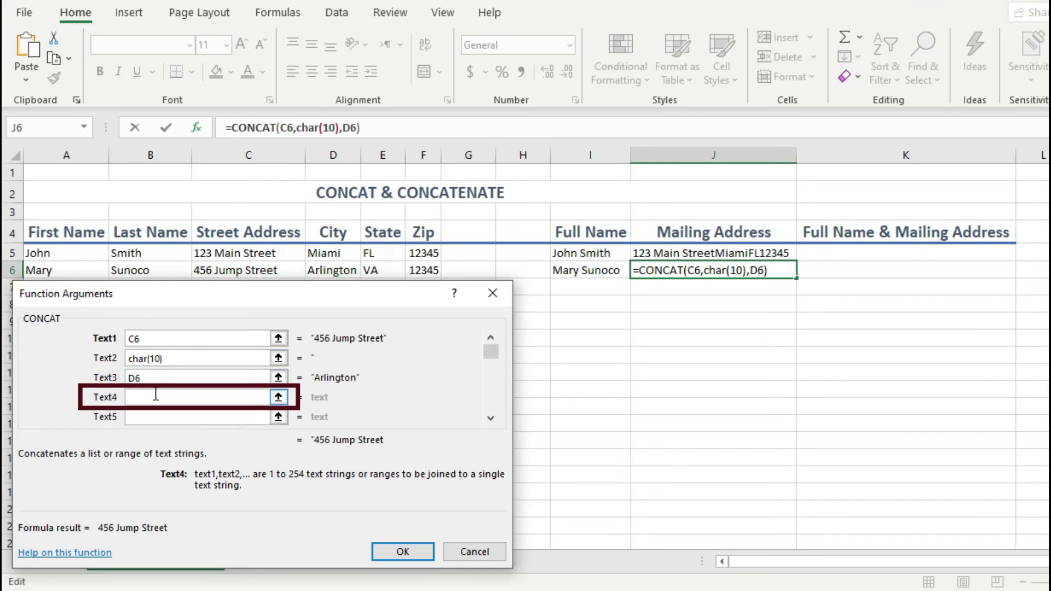
{"action": "type", "text": ","}
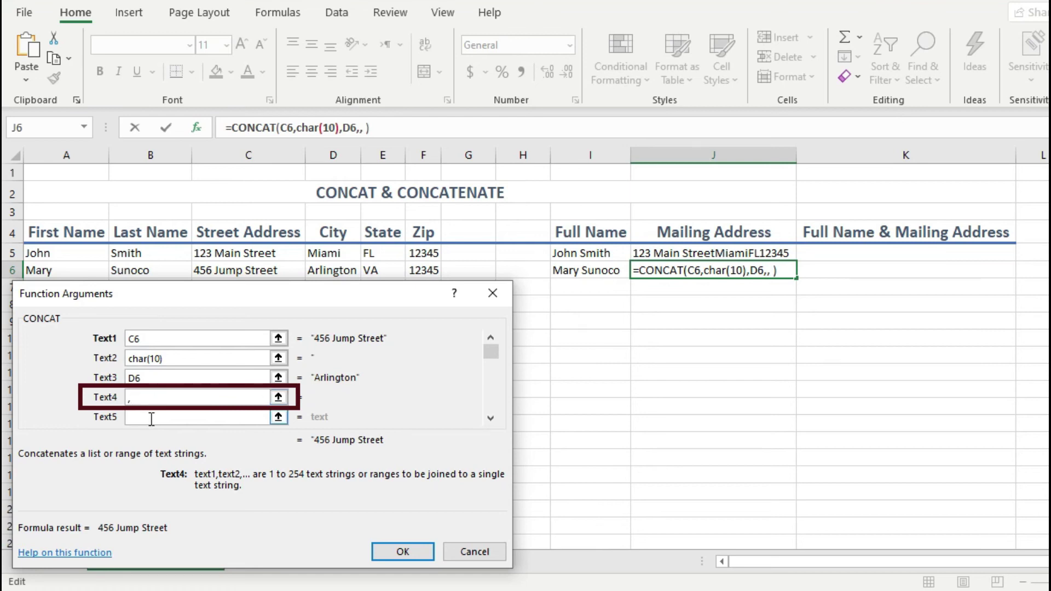
Step: Add E6, a space and F6 as the remaining arguments and commit the J6 formula
{"action": "left_click", "coordinate": [152, 419]}
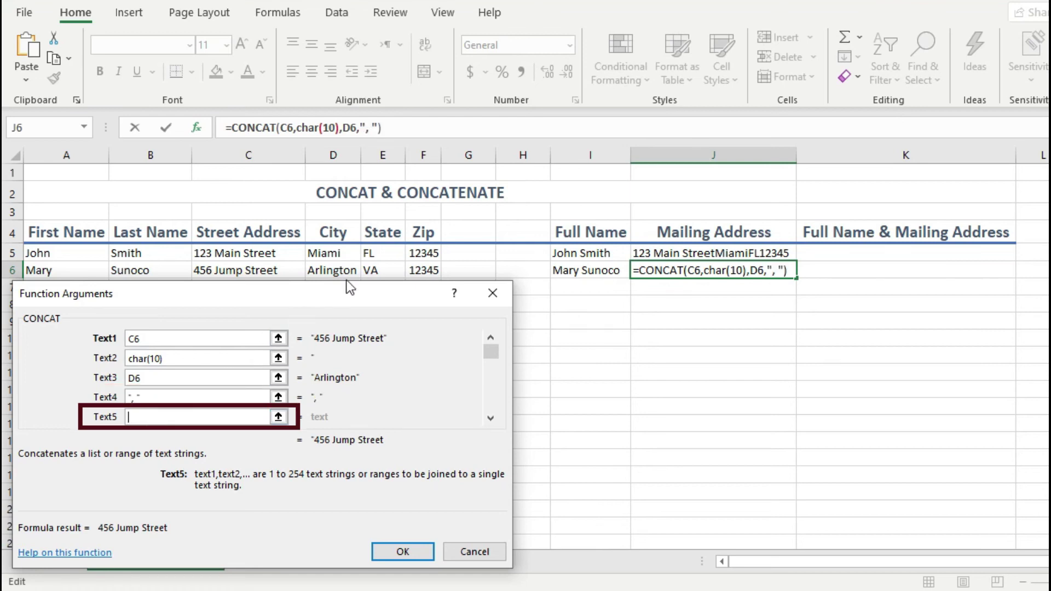
{"action": "left_click", "coordinate": [376, 272]}
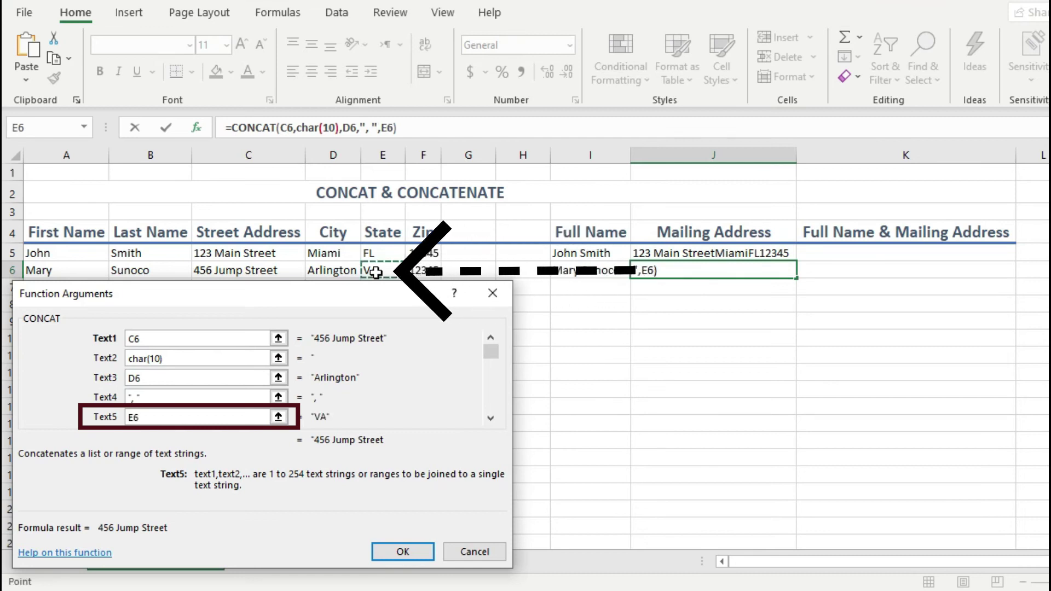
{"action": "key", "text": "Tab"}
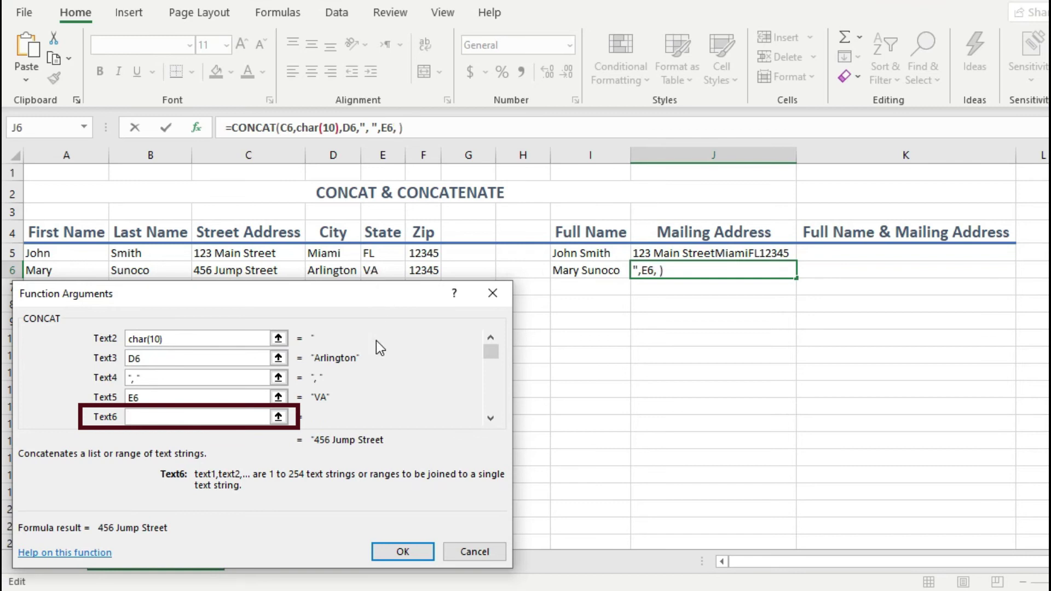
{"action": "key", "text": "Tab"}
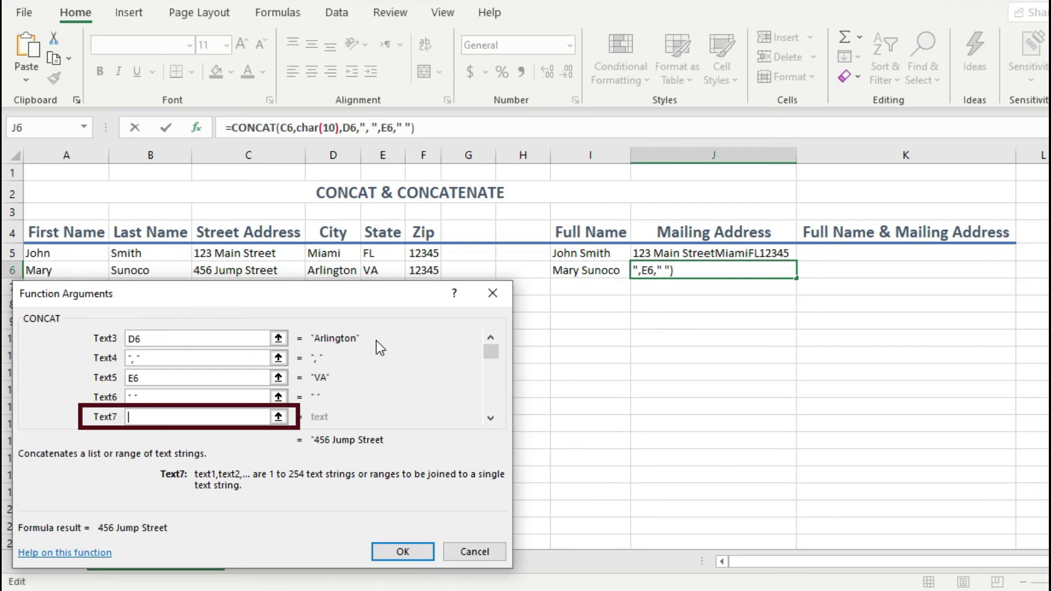
{"action": "left_click", "coordinate": [423, 274]}
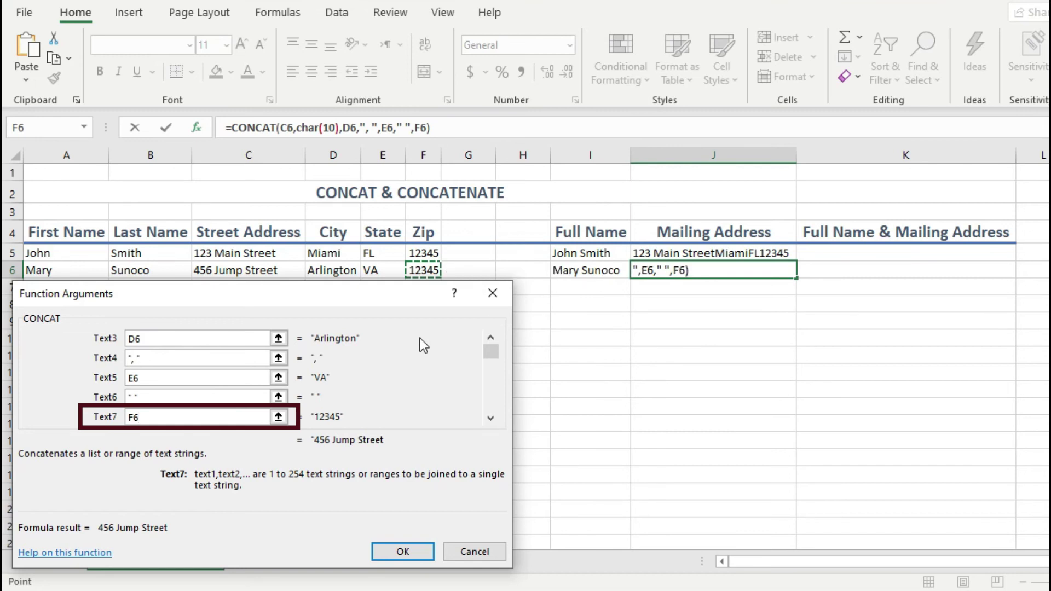
{"action": "key", "text": "Return"}
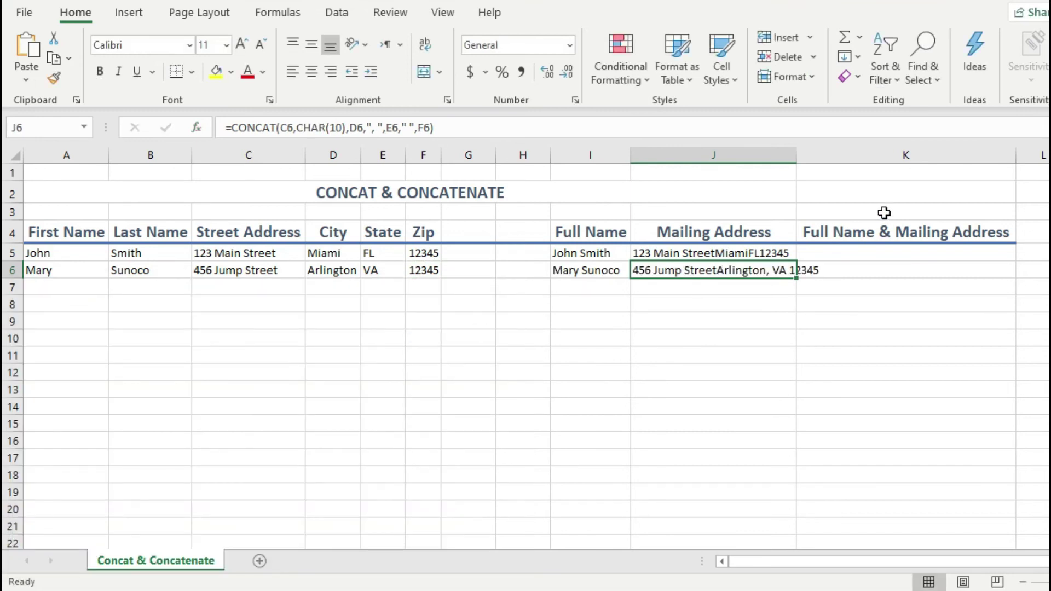
Step: AutoFit column J and turn on Wrap Text so J6 shows the address on two lines
{"action": "double_click", "coordinate": [797, 155]}
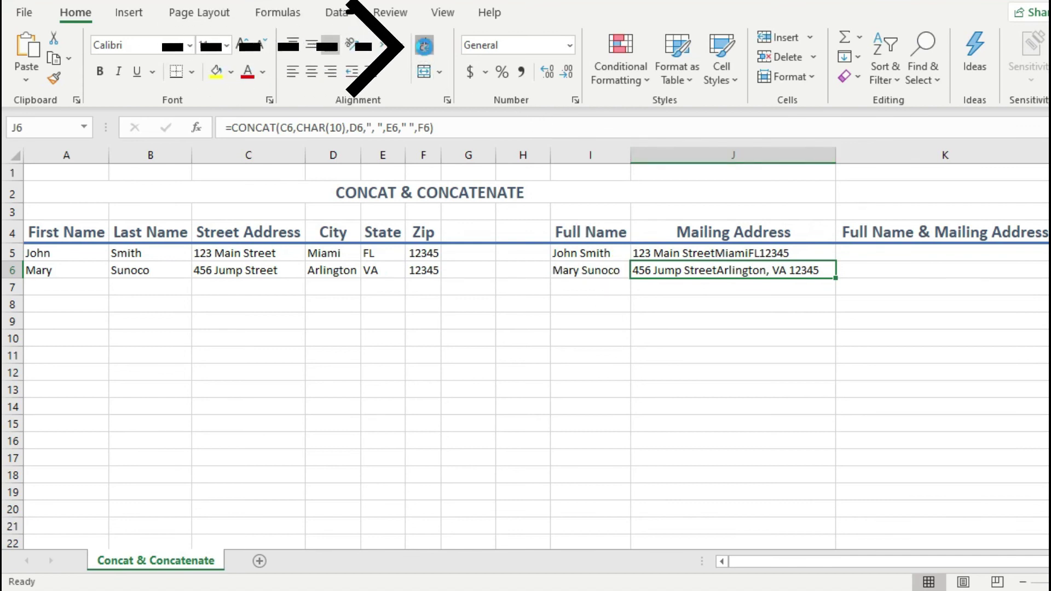
{"action": "left_click", "coordinate": [424, 46]}
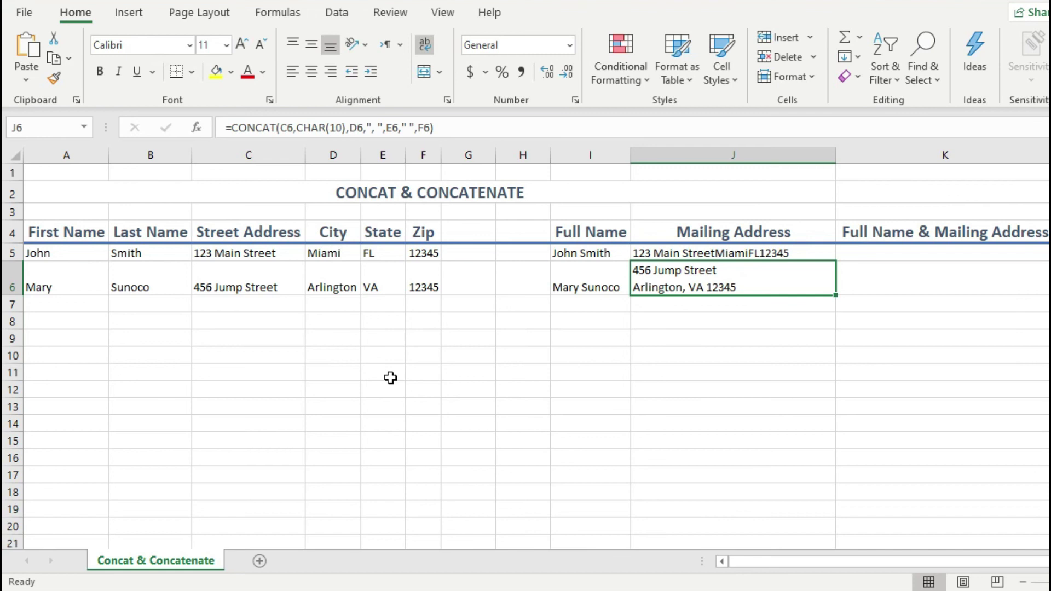
Step: In K6, start a CONCAT formula found by searching 'concat' in Insert Function
{"action": "left_click", "coordinate": [884, 279]}
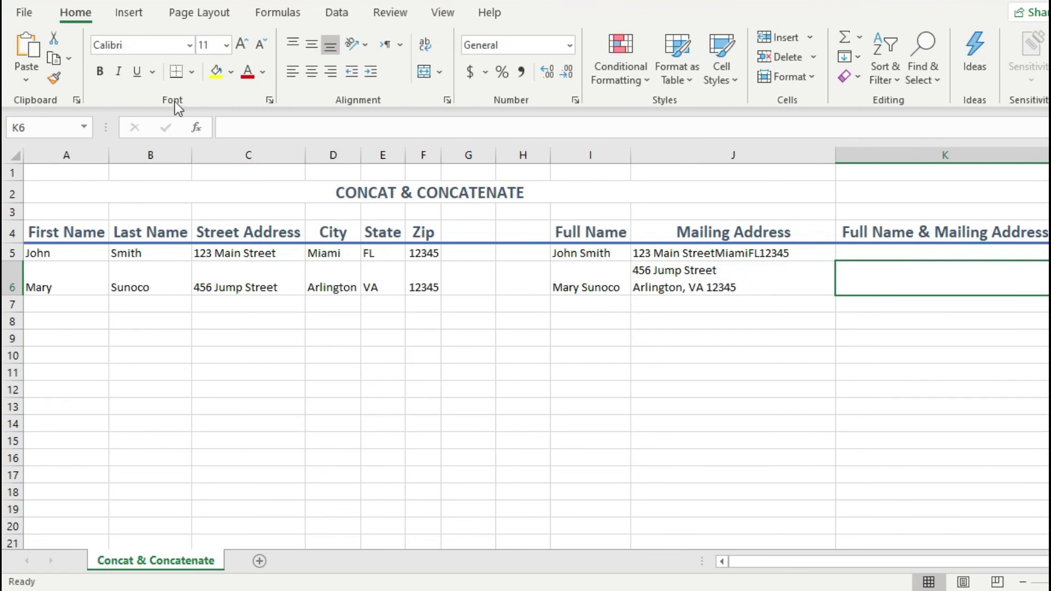
{"action": "left_click", "coordinate": [199, 126]}
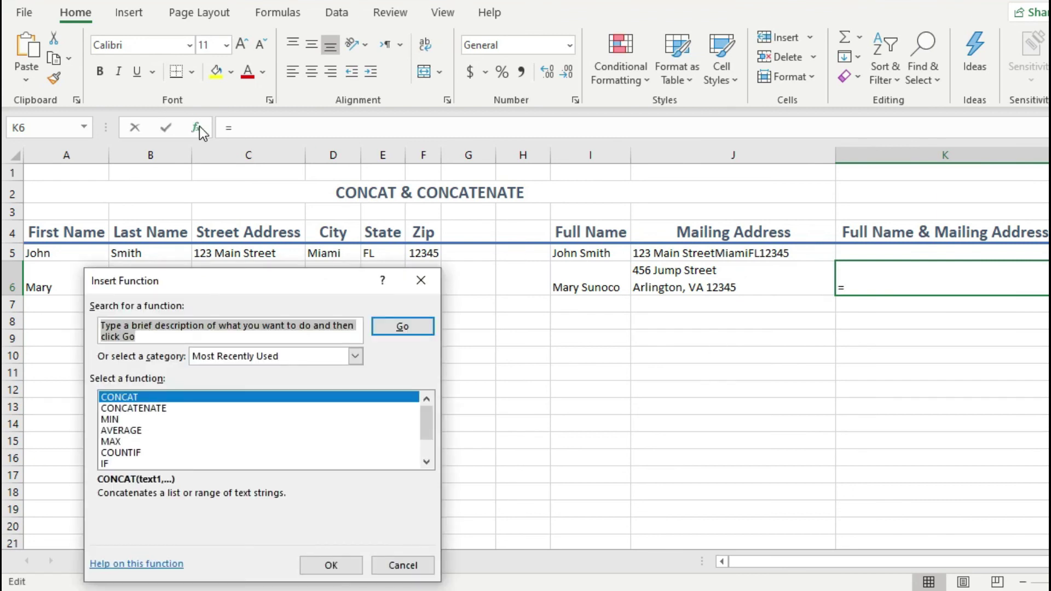
{"action": "type", "text": "concat"}
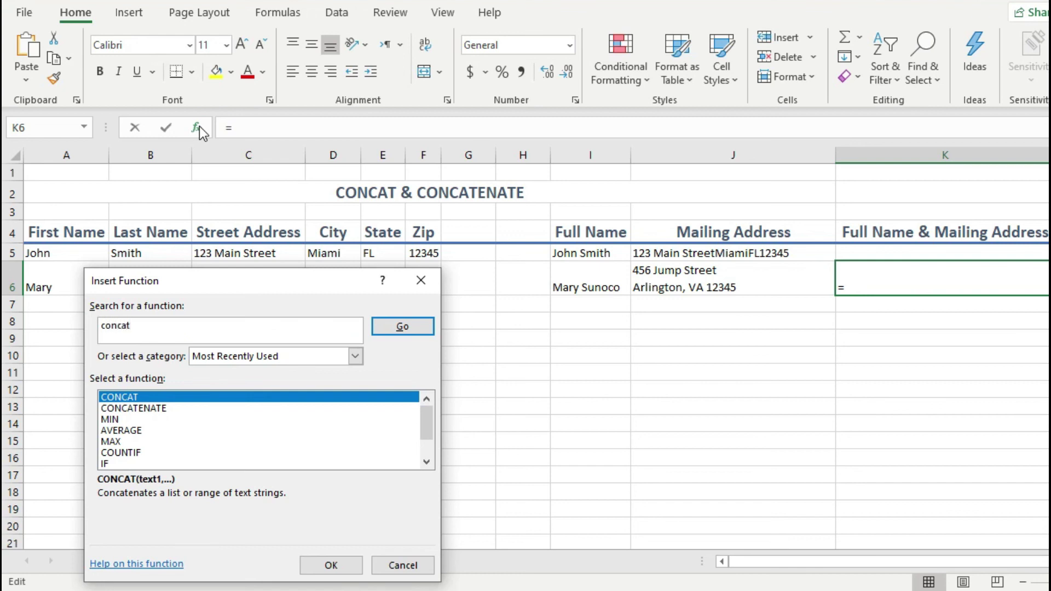
{"action": "key", "text": "Return"}
{"action": "key", "text": "Return"}
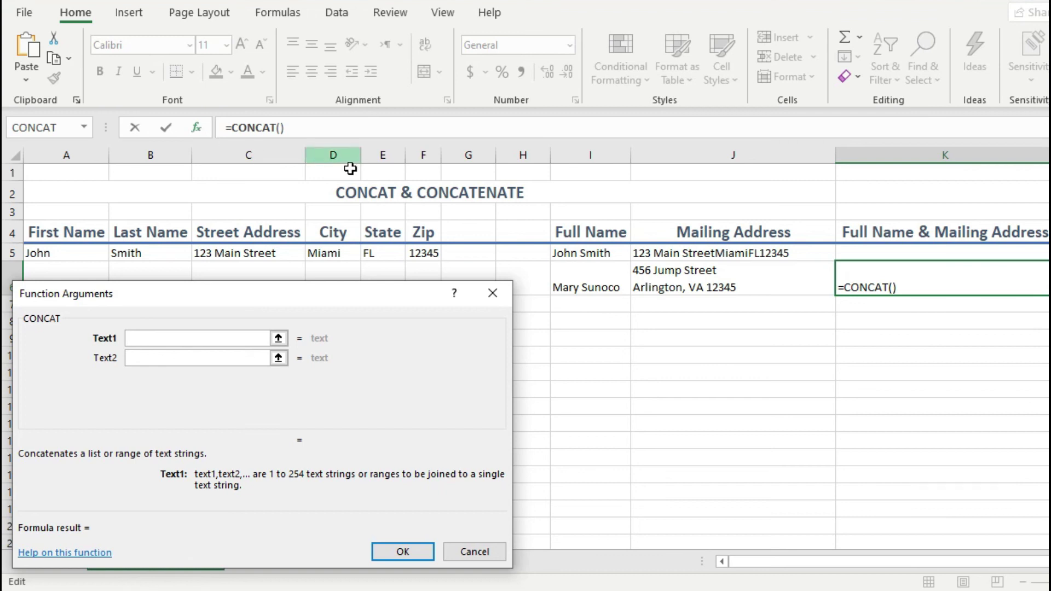
Step: Enter =CONCAT(I6,CHAR(10),J6) in K6, joining the full name, a line break and the mailing address
{"action": "left_click", "coordinate": [586, 288]}
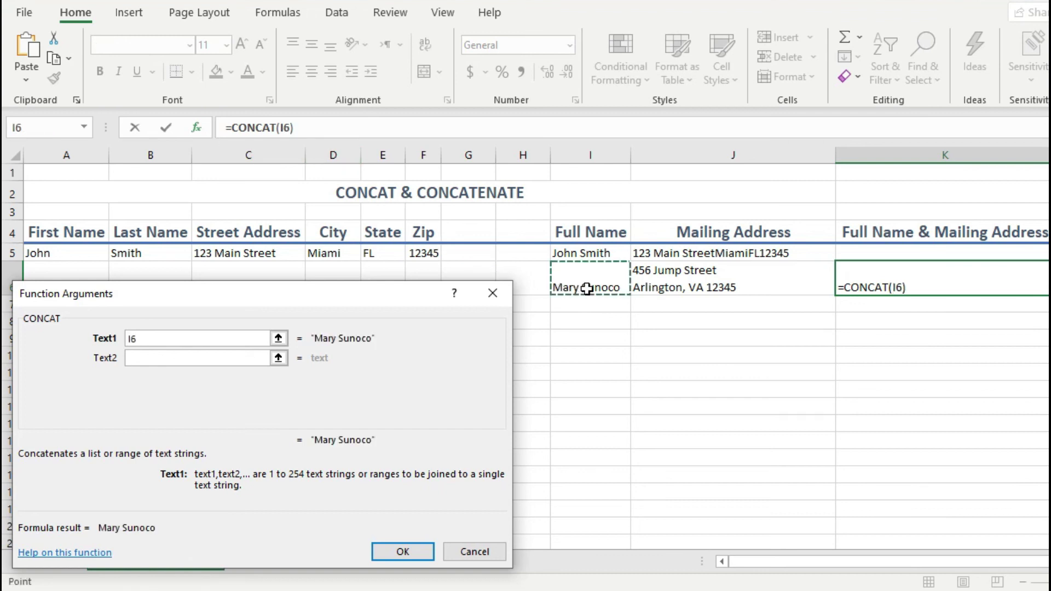
{"action": "left_click", "coordinate": [171, 359]}
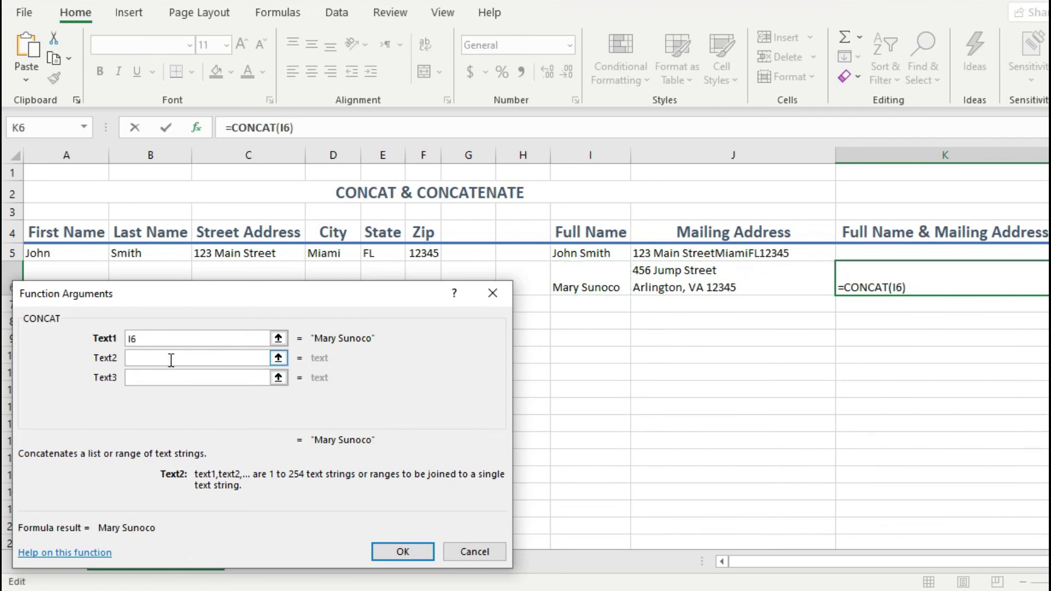
{"action": "type", "text": "char(10)"}
{"action": "left_click", "coordinate": [152, 377]}
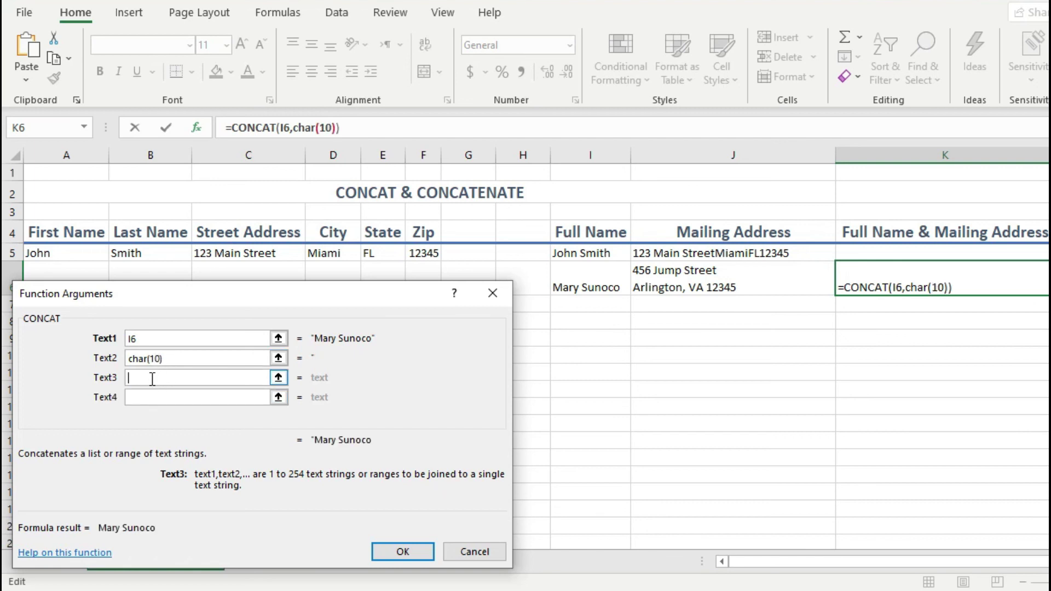
{"action": "left_click", "coordinate": [669, 279]}
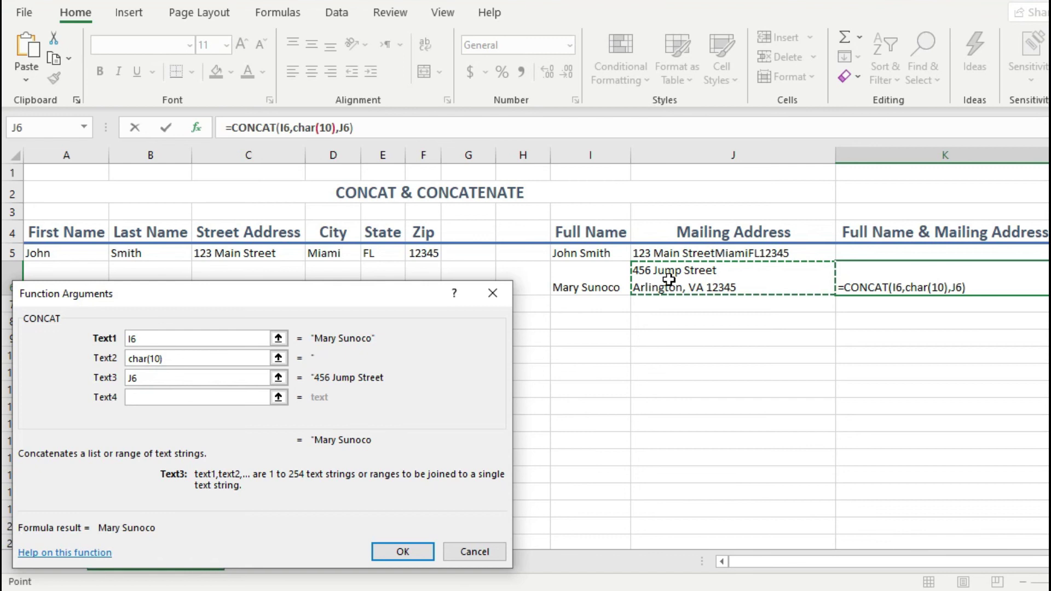
{"action": "key", "text": "Return"}
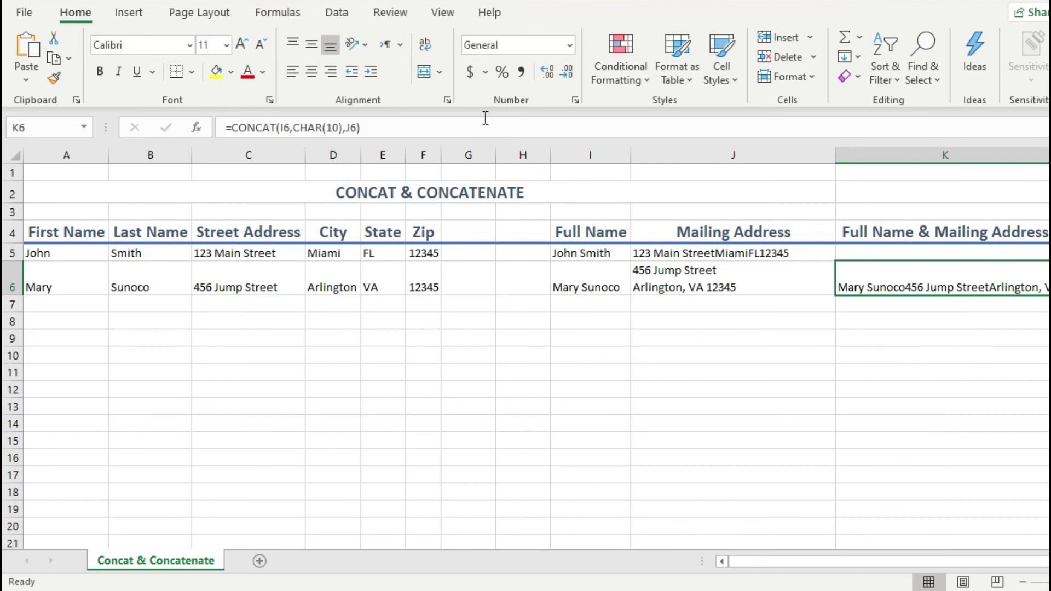
Step: Apply Wrap Text to K6 so the name, street and city line stack on three lines
{"action": "left_click", "coordinate": [425, 46]}
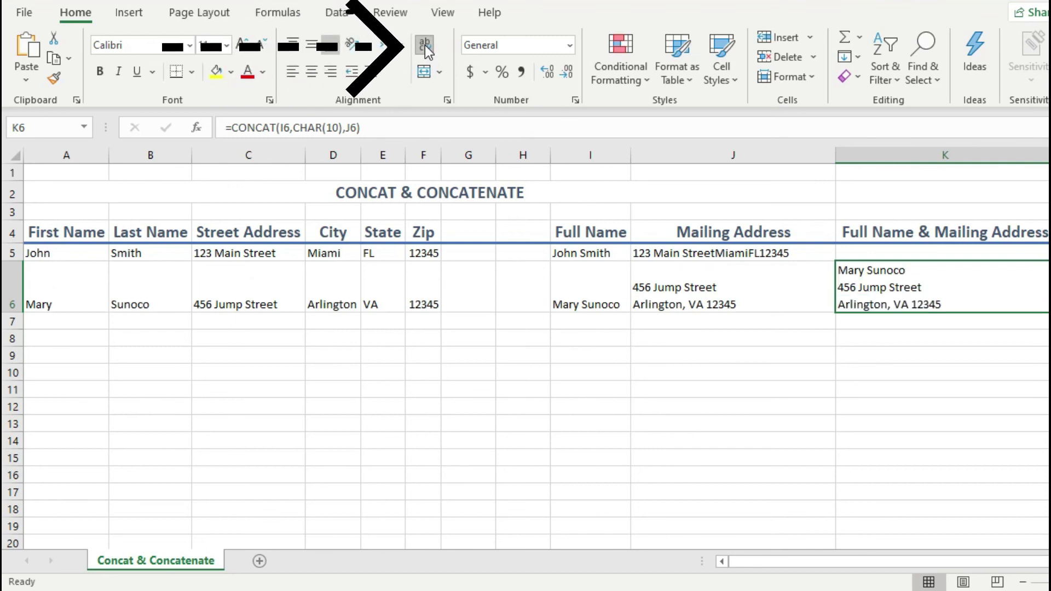